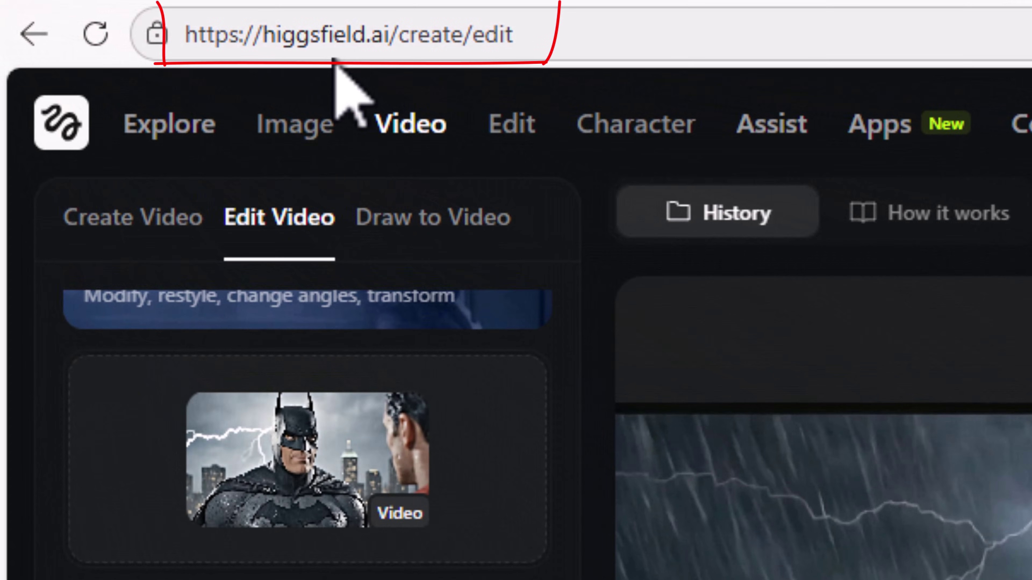
mouse_move(370, 126)
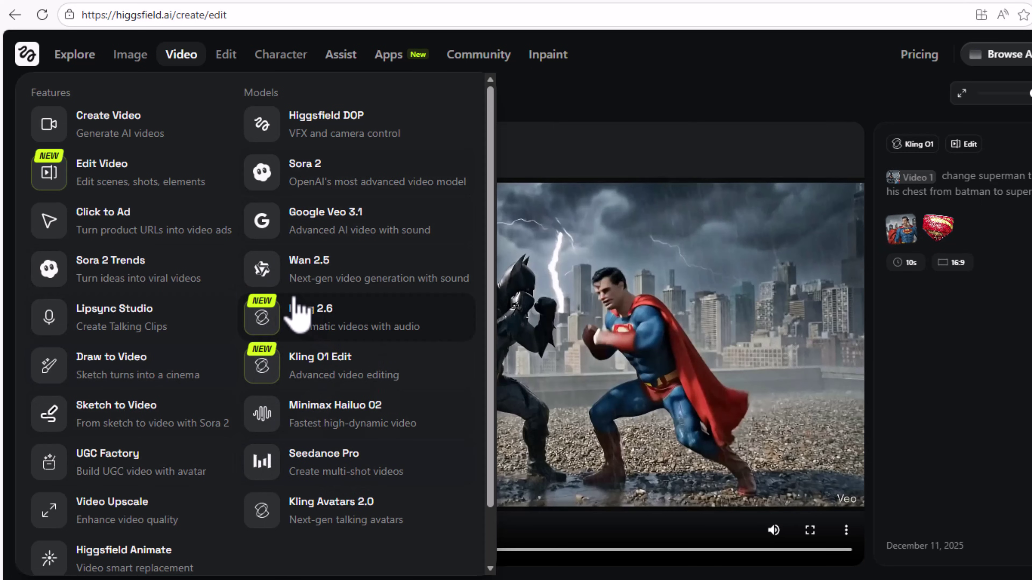
mouse_move(133, 56)
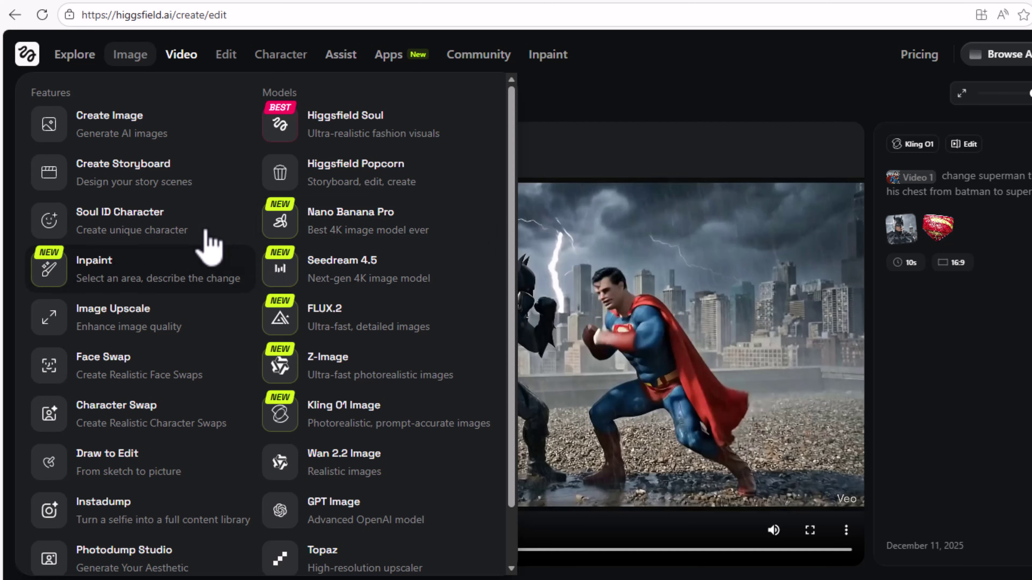
mouse_move(294, 67)
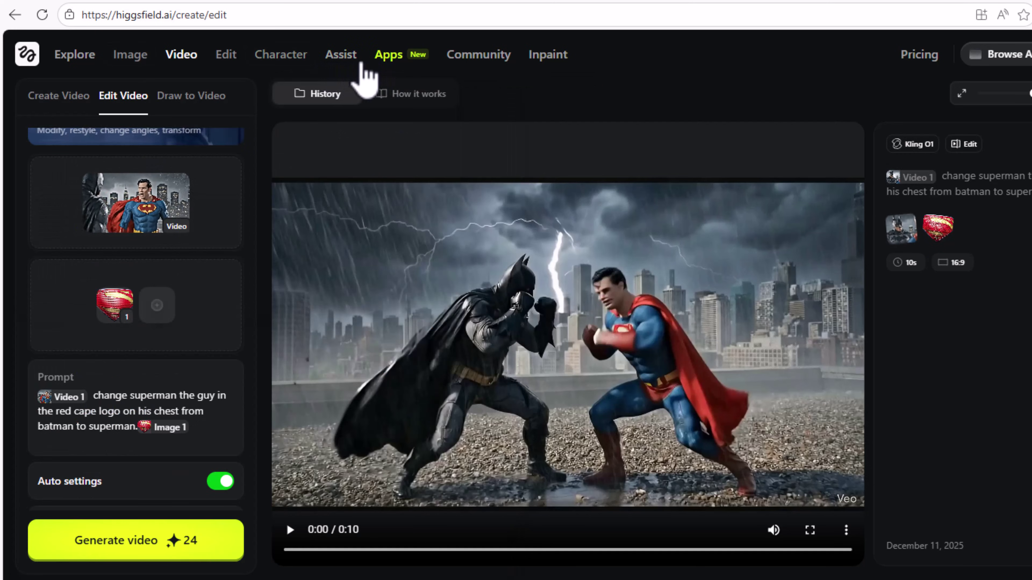
mouse_move(229, 68)
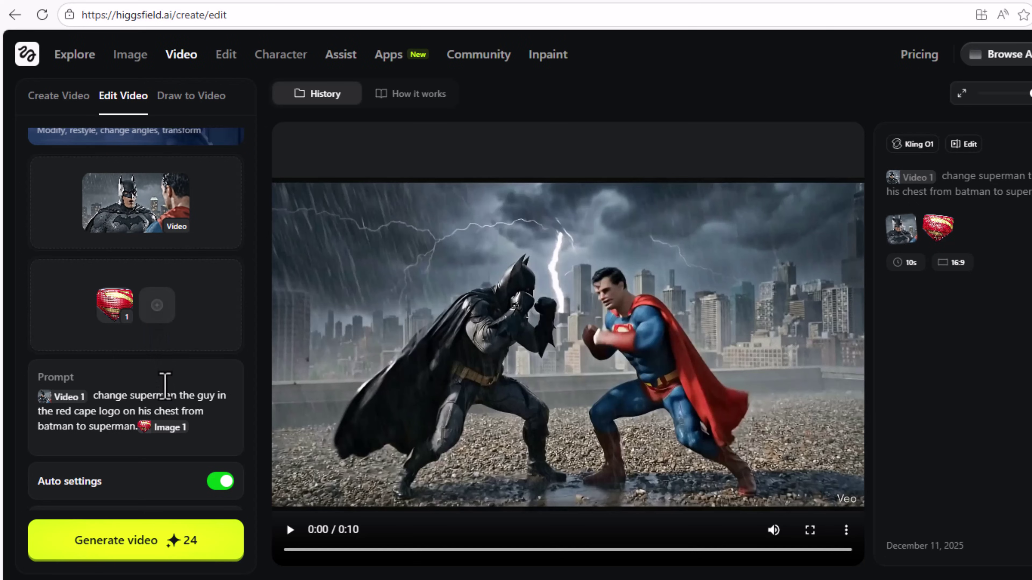
Turn off automatic settings and enable the Unlimited option for the Kling O1 video edit
scroll(167, 399, "down", 2)
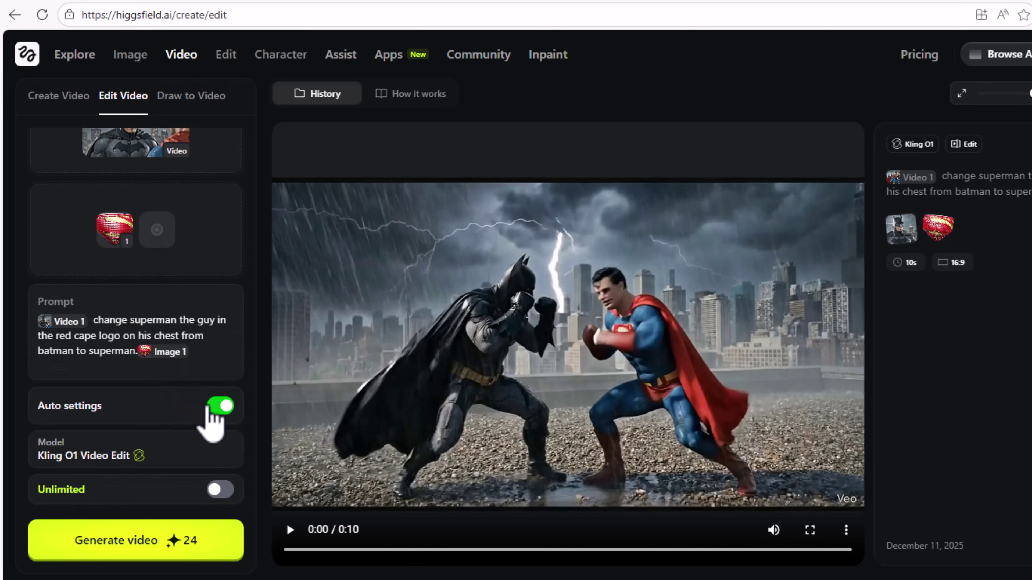
left_click(216, 412)
scroll(158, 382, "down", 1)
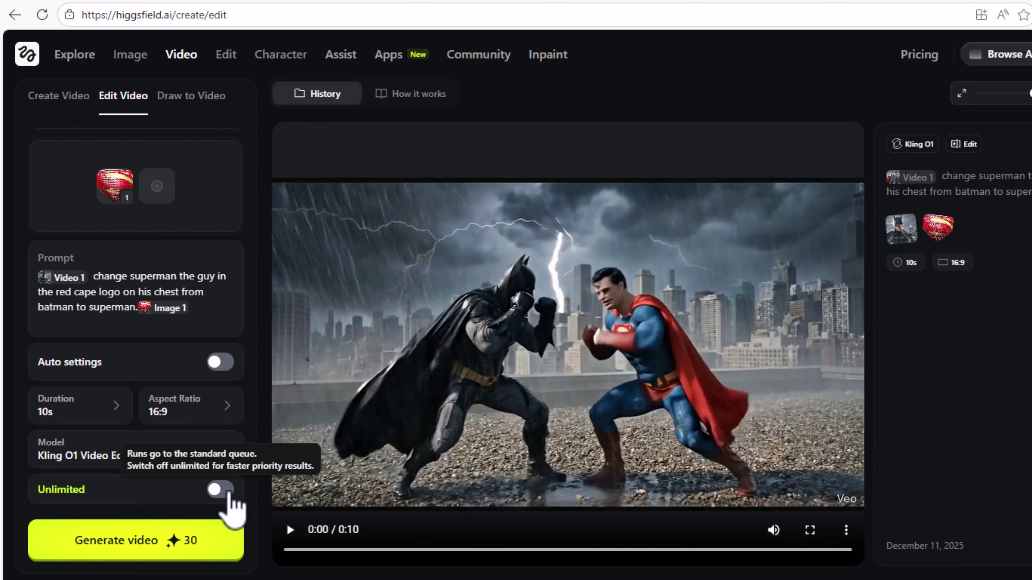
left_click(220, 490)
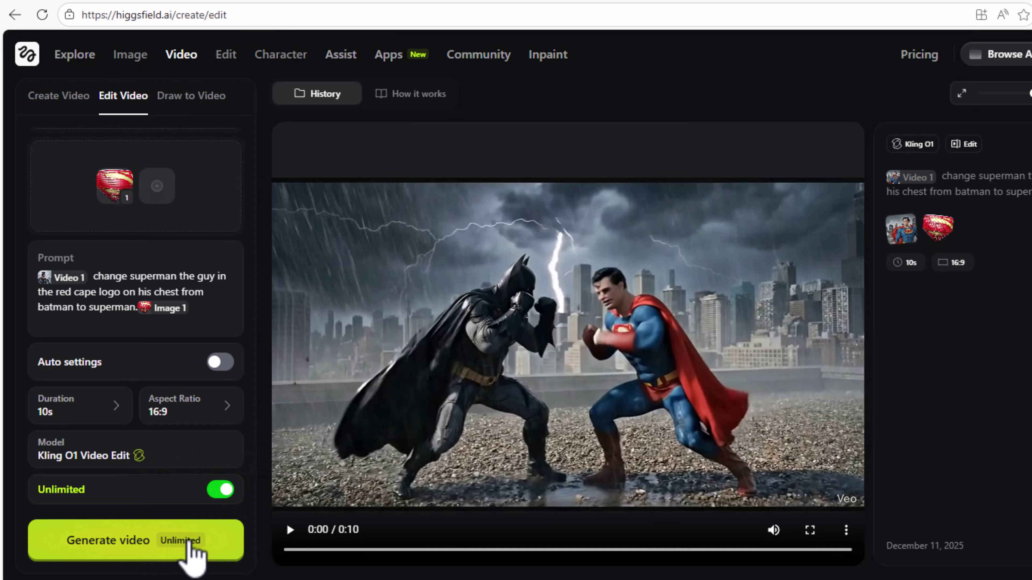
Review the source video, logo image and prompt, and generate the edited video with the Superman chest logo
scroll(209, 432, "up", 3)
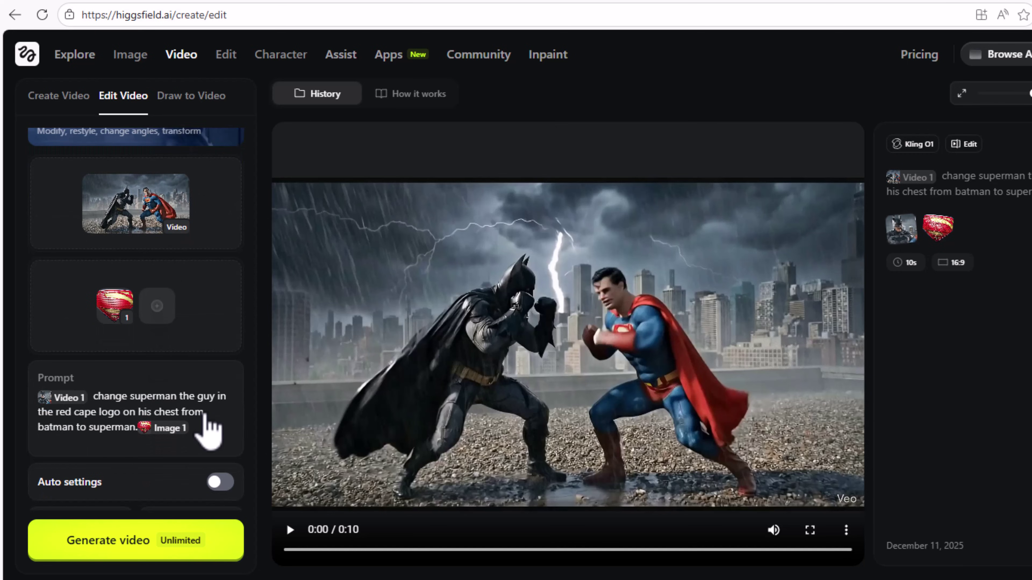
scroll(208, 432, "up", 2)
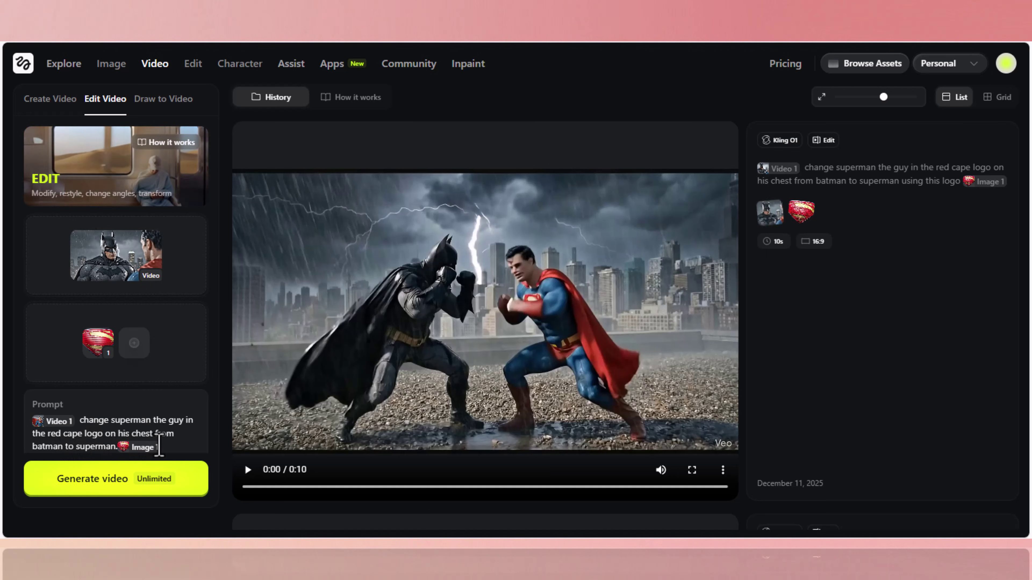
scroll(171, 447, "down", 5)
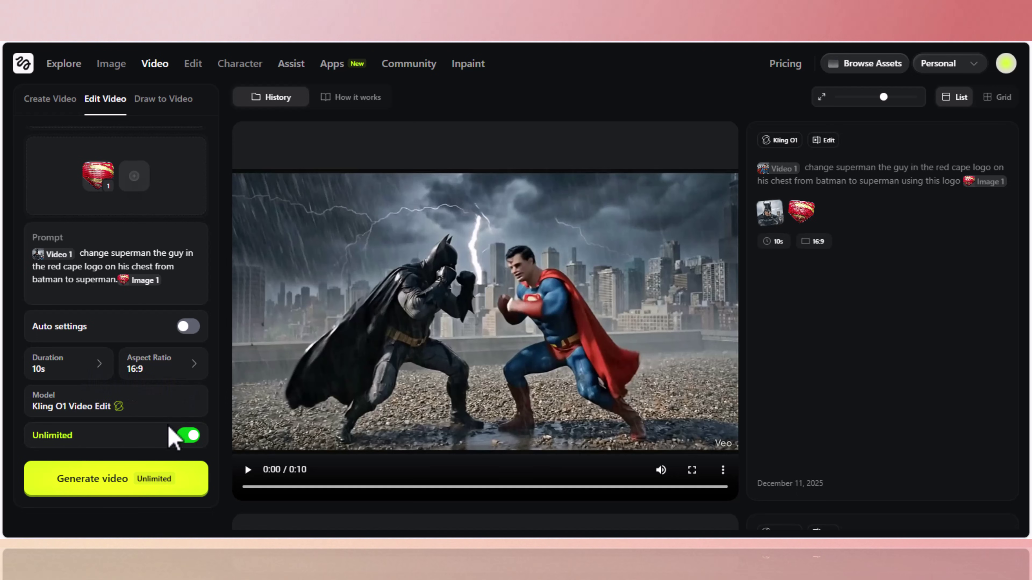
left_click(148, 467)
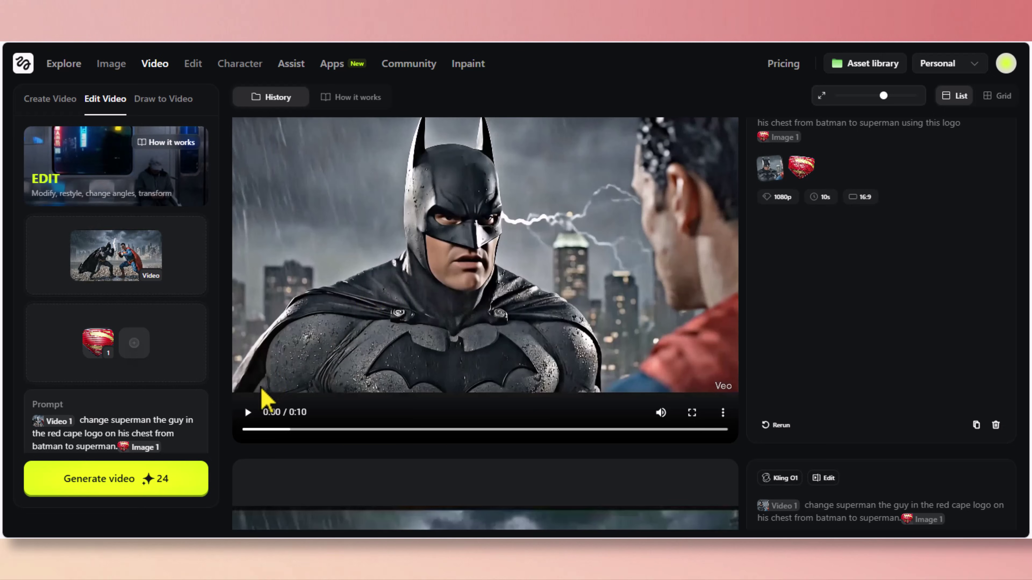
Play the generated video up to the close-up of Superman's corrected chest logo and pause it
left_click(248, 413)
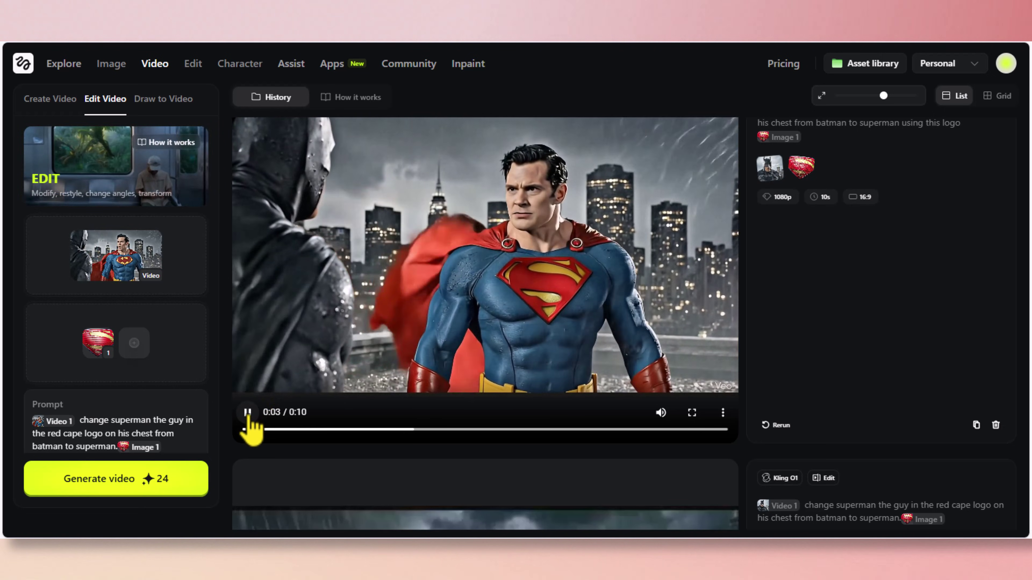
left_click(247, 413)
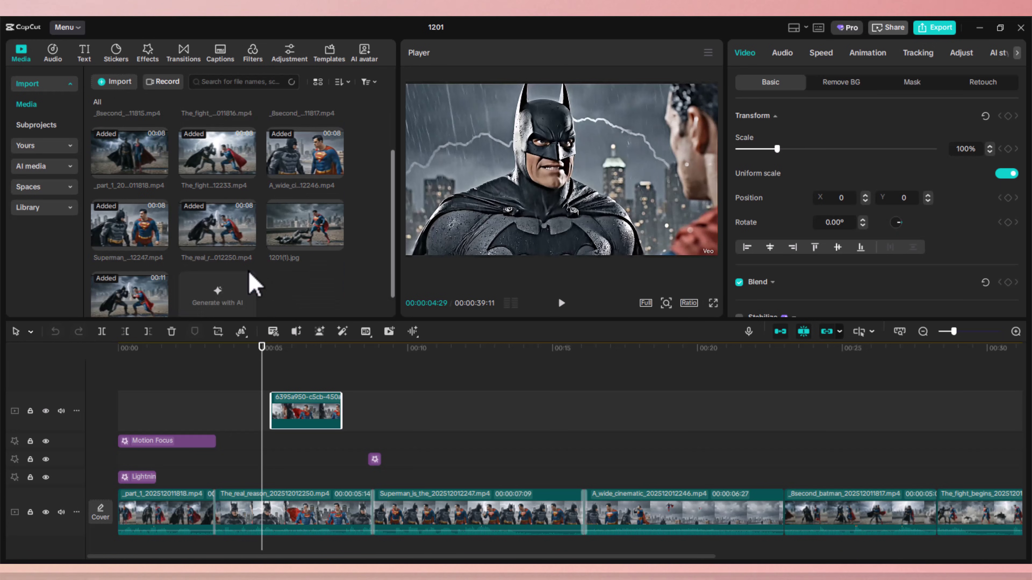
Switch to CapCut, select the "The_real_reason" clip and examine at close zoom where the replacement clip above it starts
scroll(248, 280, "down", 2)
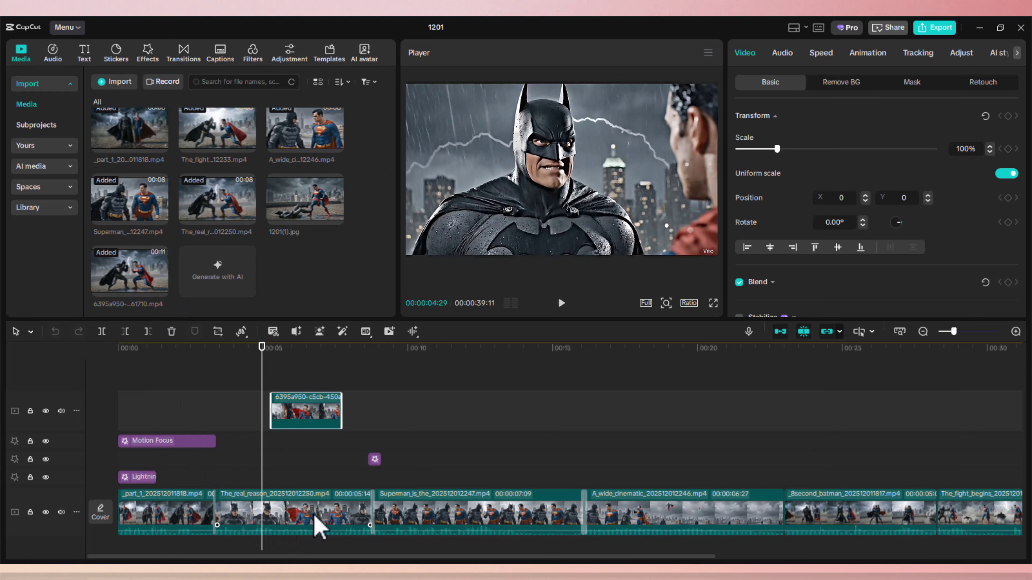
left_click(319, 526)
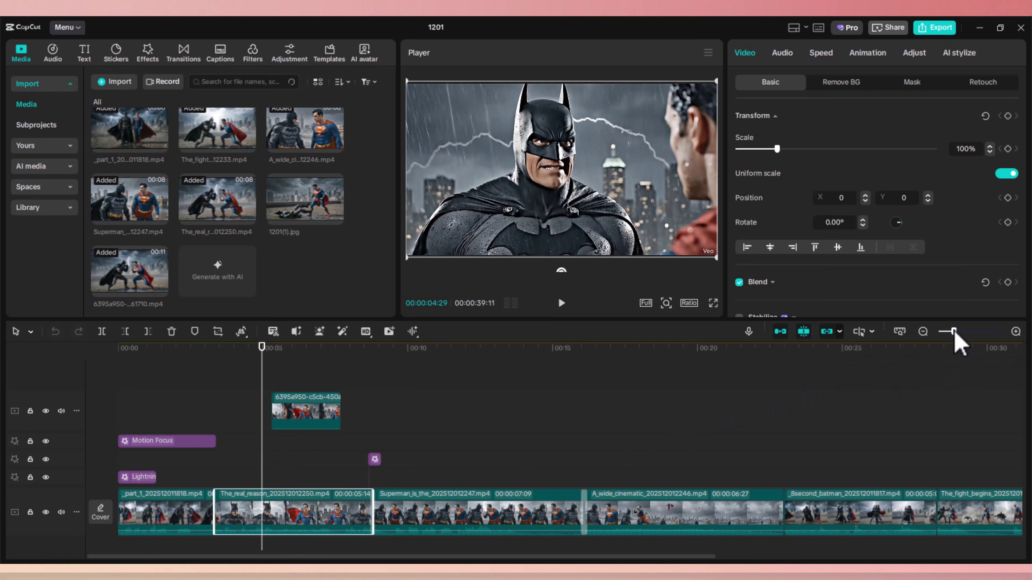
left_click_drag(953, 332, 977, 332)
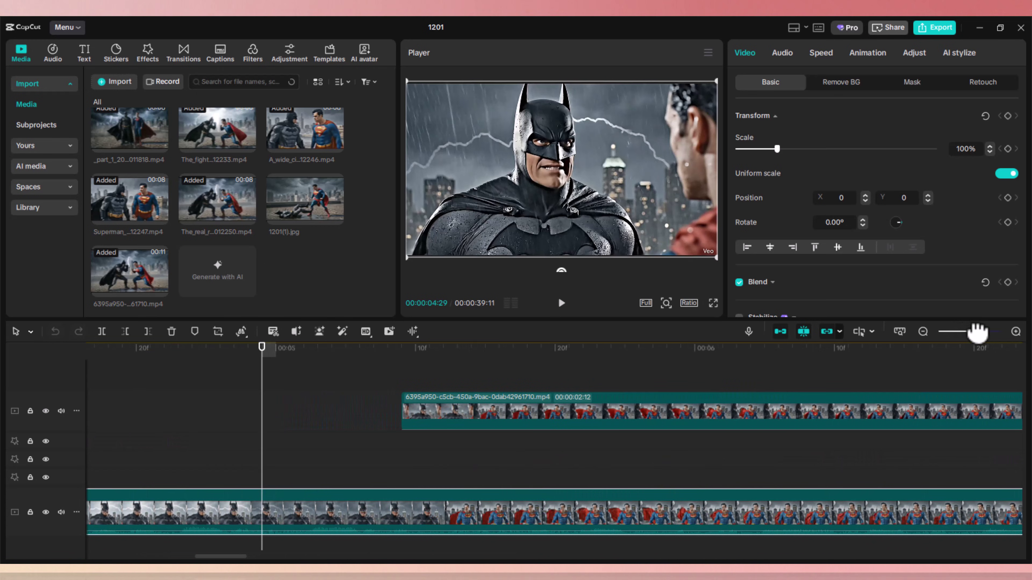
left_click_drag(981, 331, 977, 332)
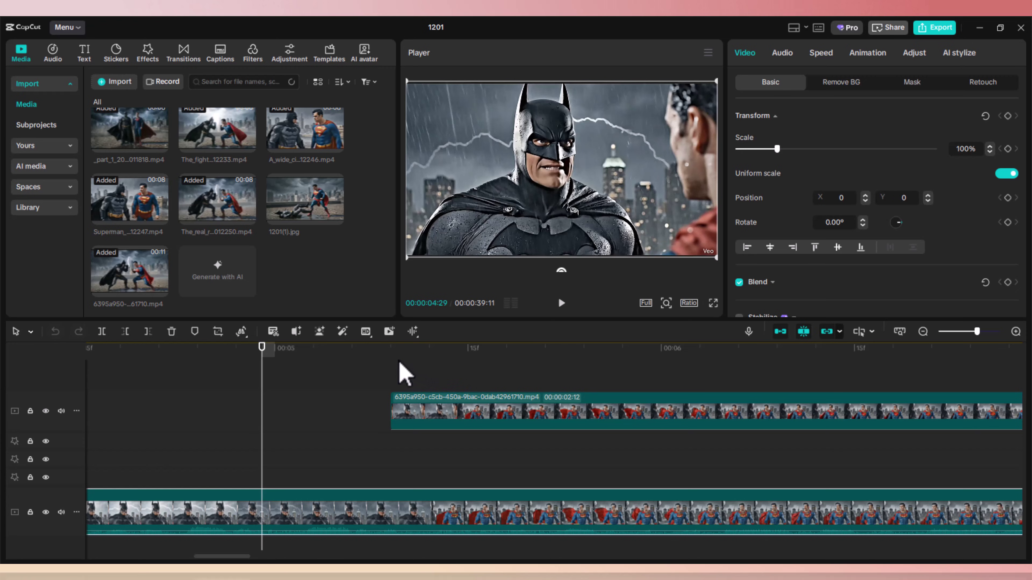
left_click(390, 354)
left_click_drag(392, 350, 422, 353)
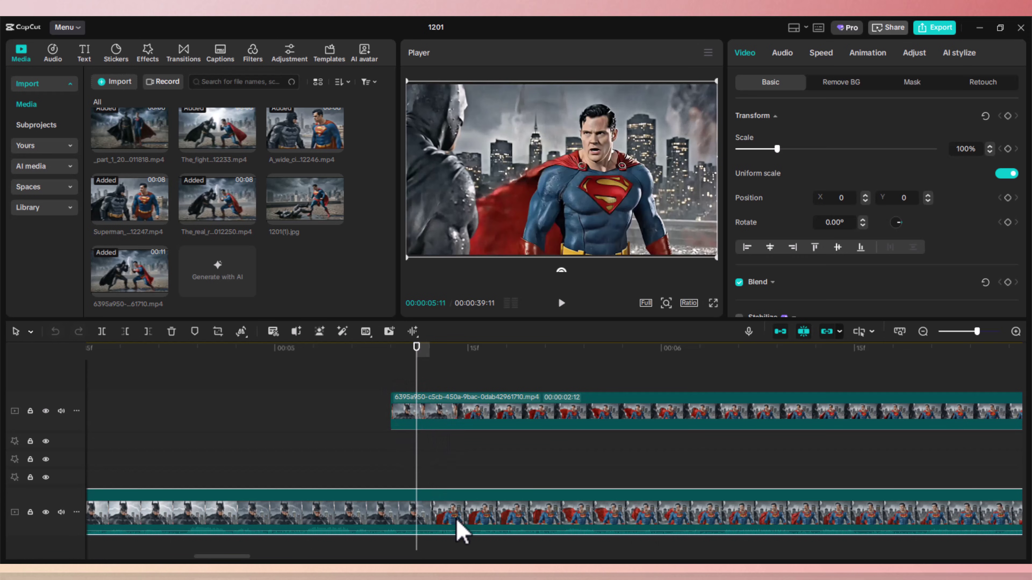
left_click(412, 331)
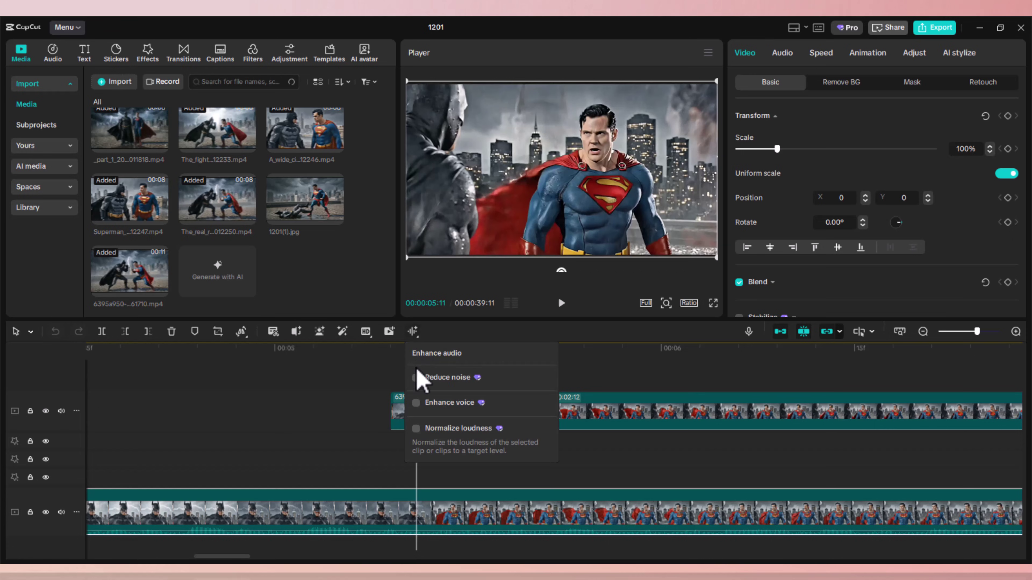
left_click(378, 348)
left_click_drag(378, 349, 508, 366)
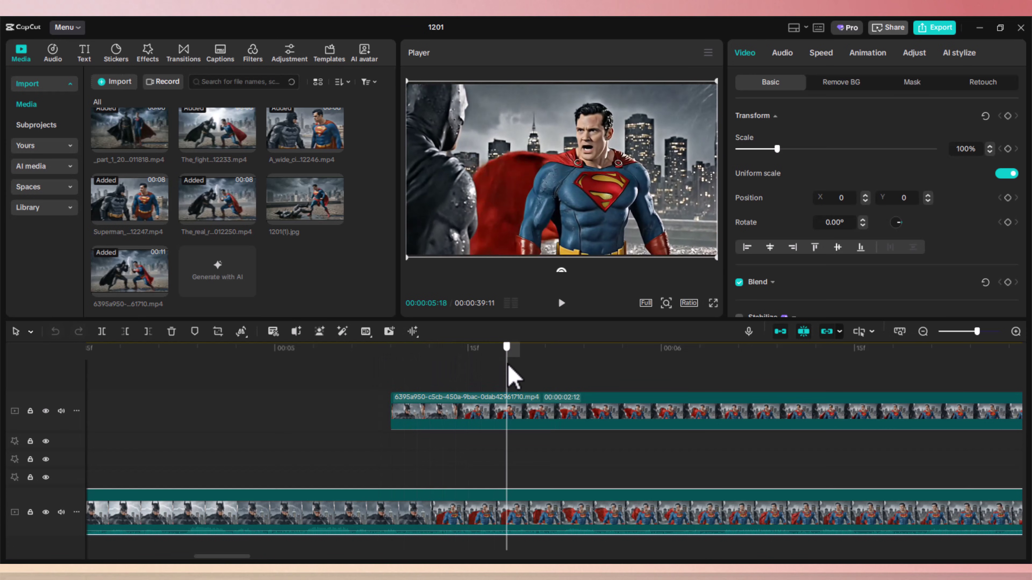
Check frame by frame where the replacement clip ends against the cut from Superman to Batman in the original clip
left_click_drag(233, 561, 271, 560)
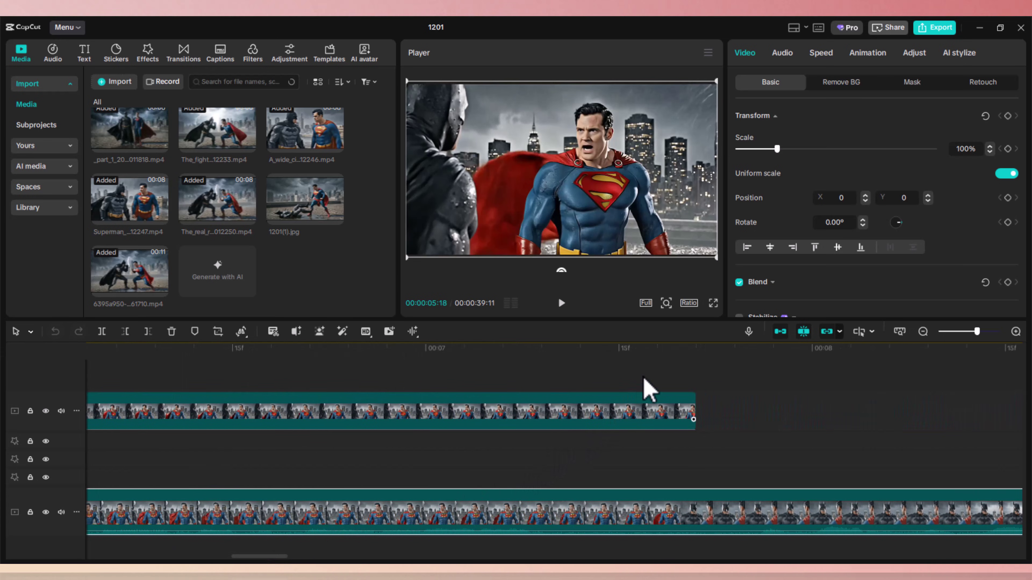
left_click(683, 363)
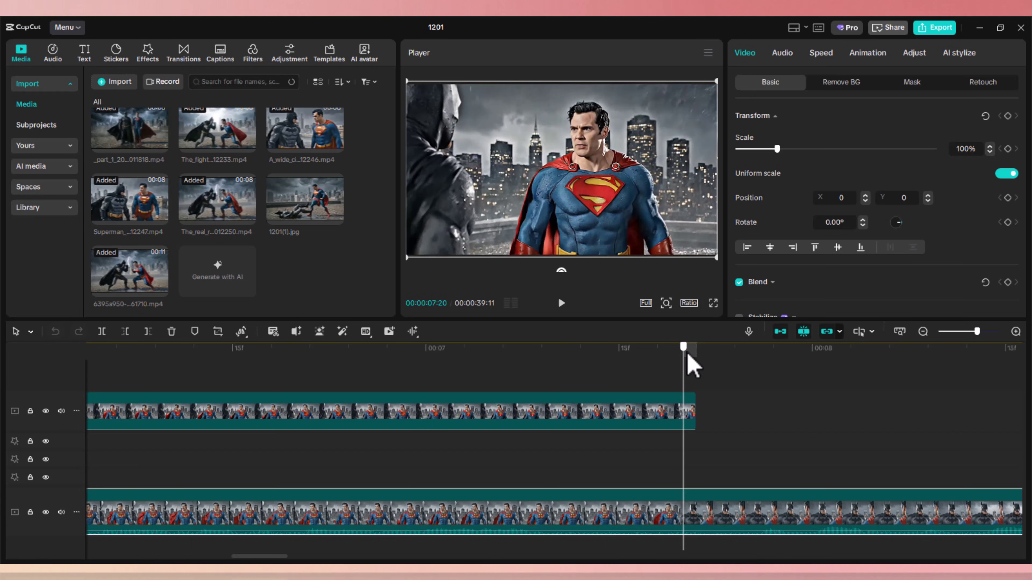
left_click(696, 358)
left_click(684, 362)
left_click(693, 360)
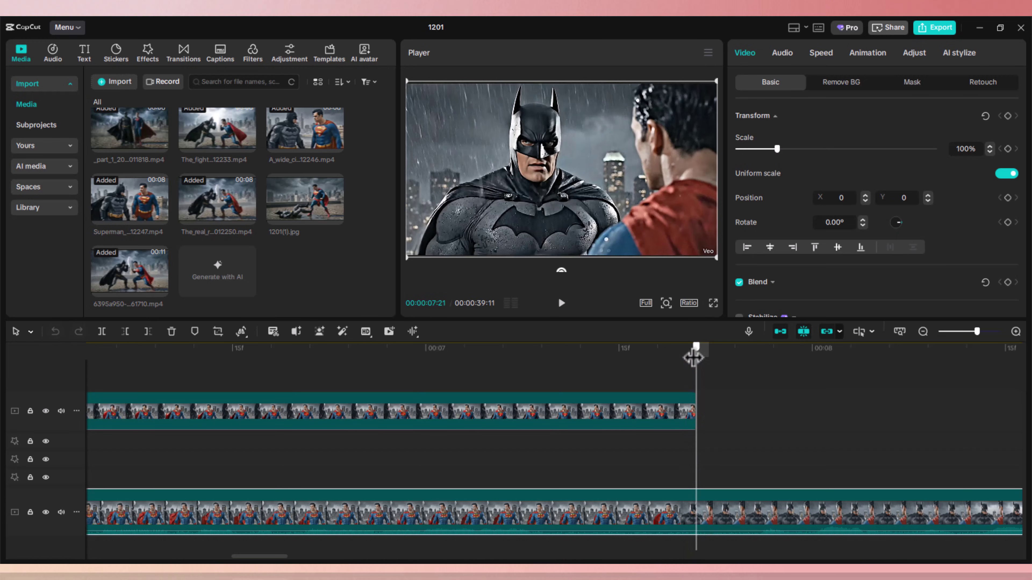
left_click(687, 360)
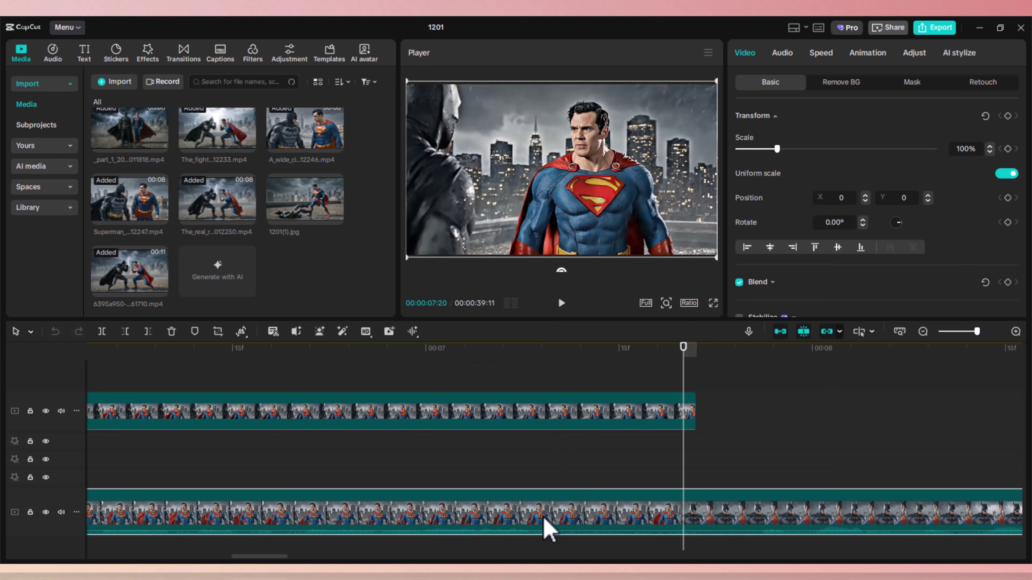
left_click_drag(268, 561, 115, 556)
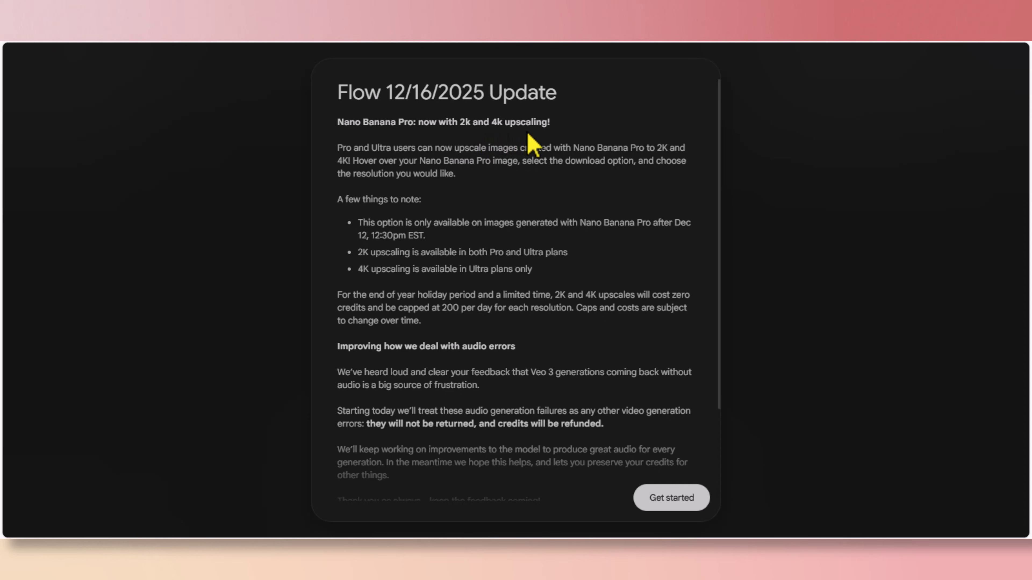
Switch to Flow, dismiss the update notice, and review the two Batman and Superman dialogue clips with their prompt
left_click(672, 501)
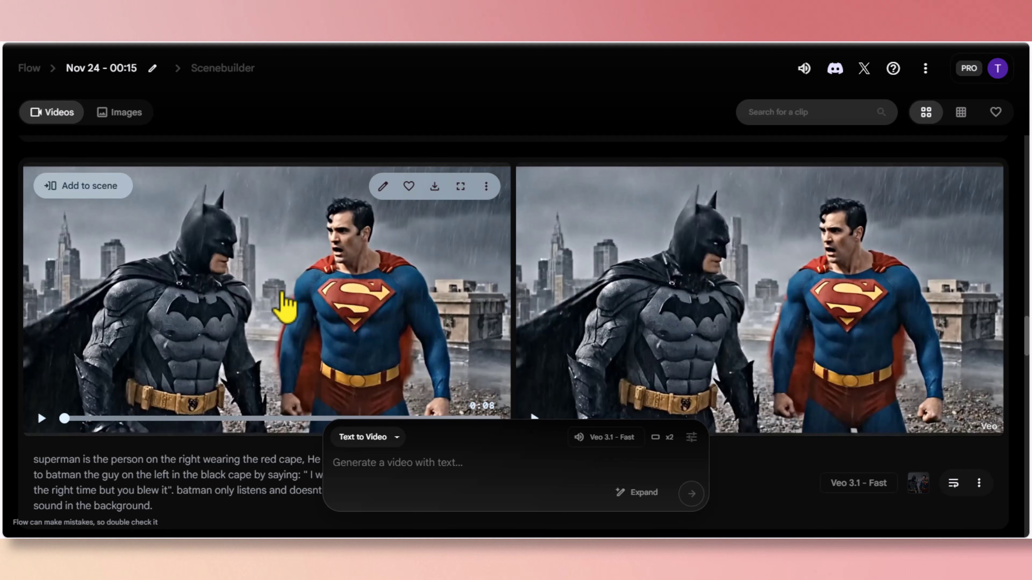
scroll(284, 306, "down", 3)
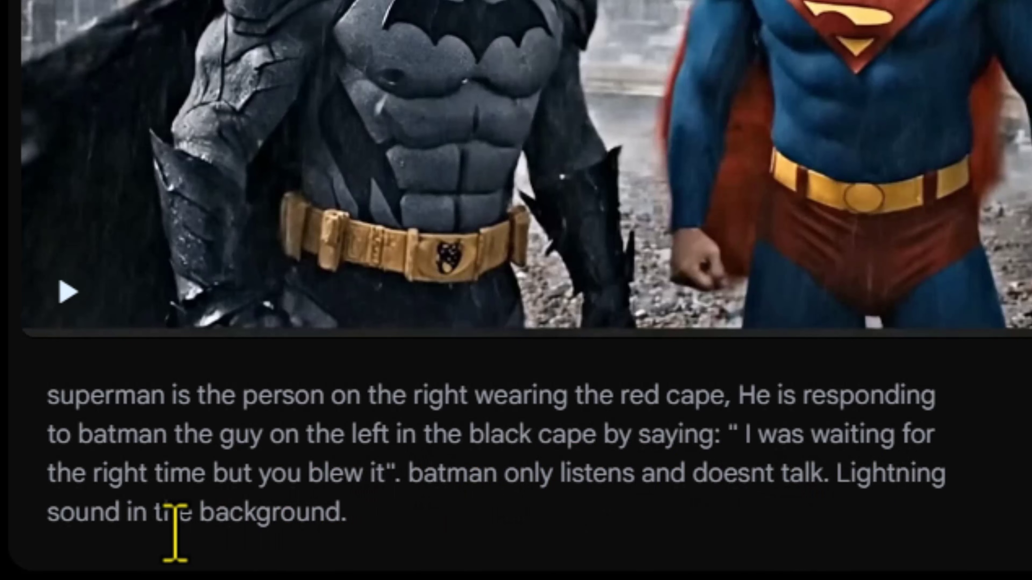
scroll(261, 353, "up", 2)
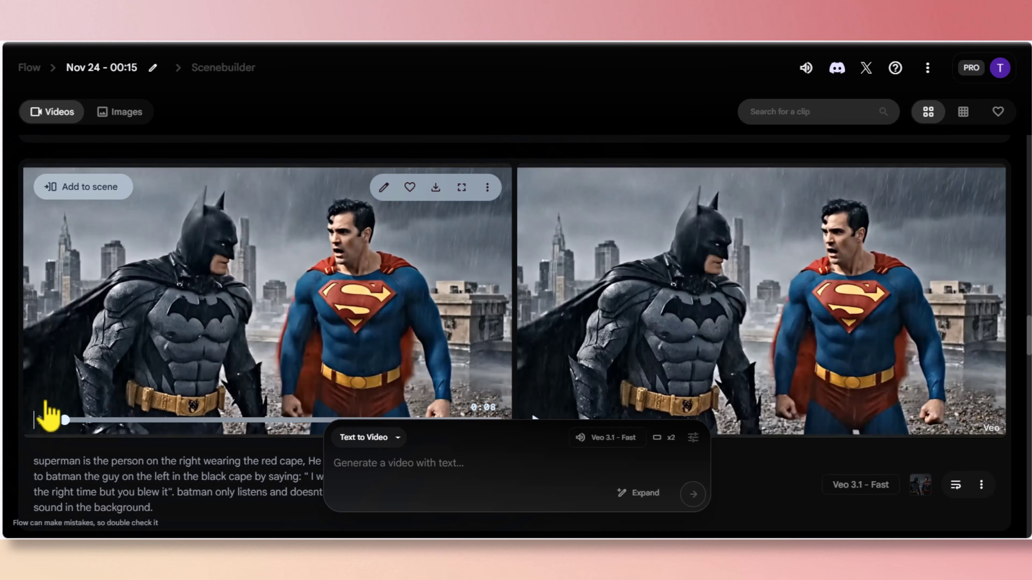
scroll(49, 416, "down", 2)
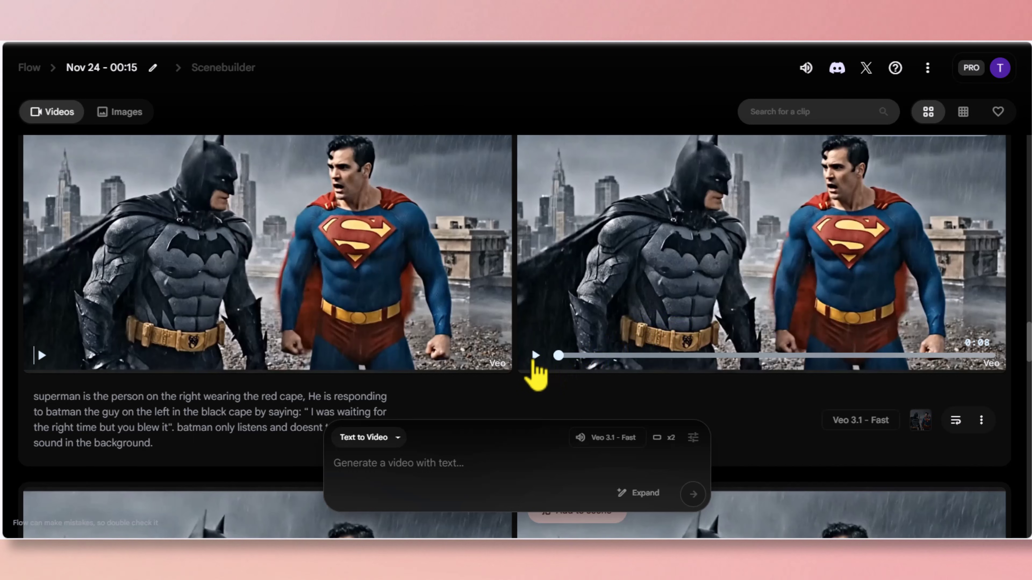
scroll(536, 376, "up", 2)
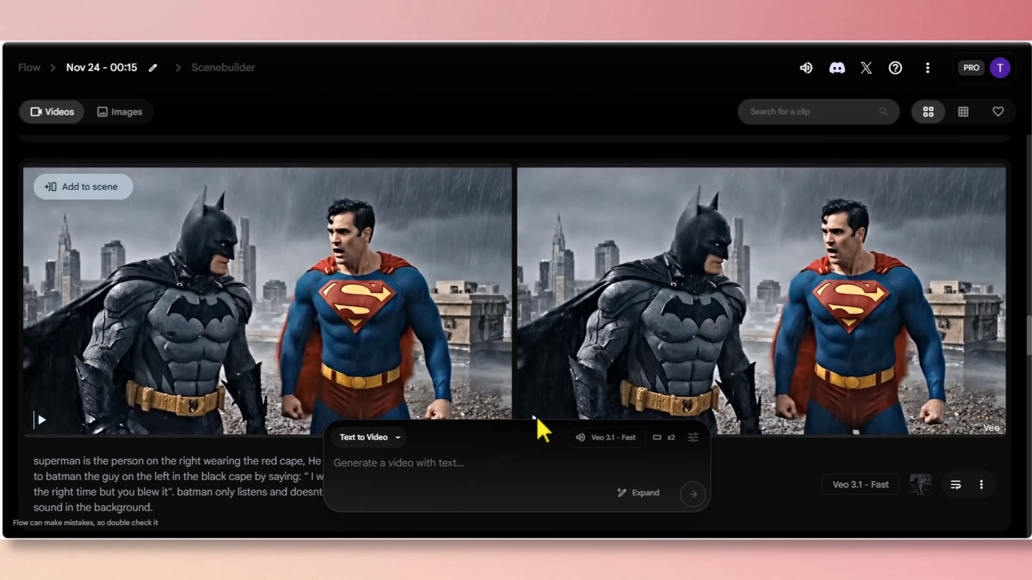
mouse_move(582, 415)
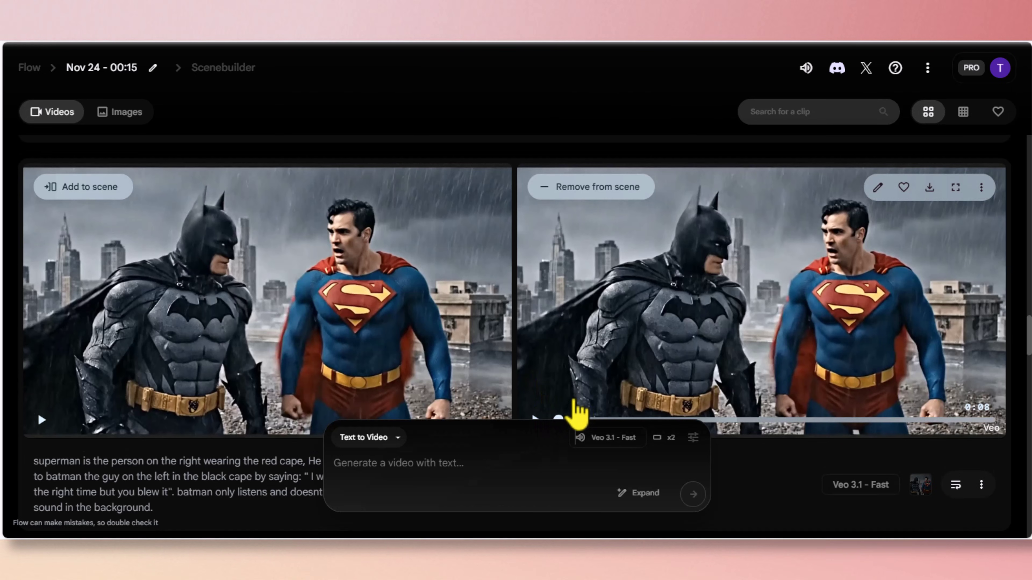
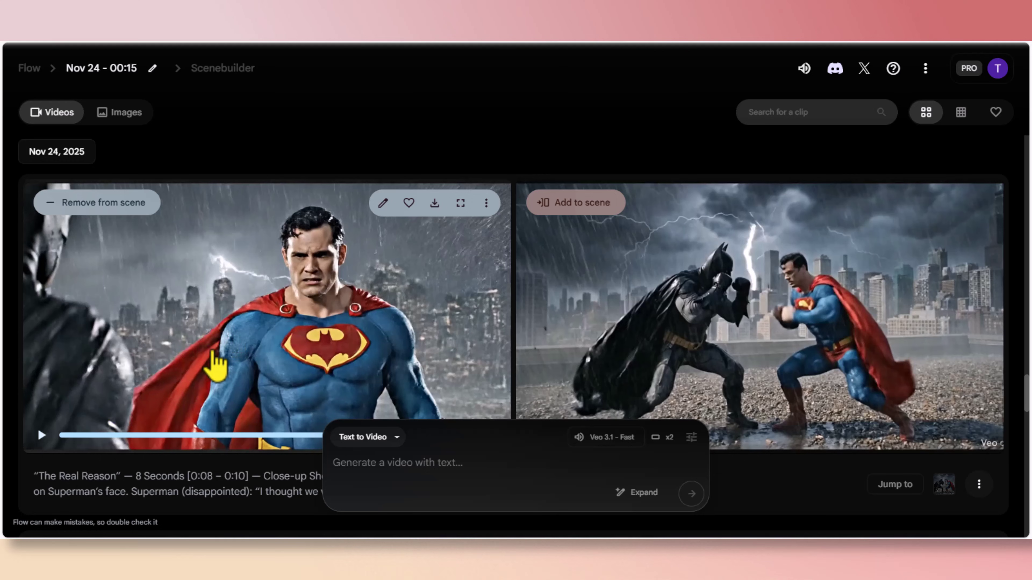
Scrub through the "The Real Reason" clip with the wrong chest logo and expand its full prompt
left_click_drag(122, 436, 339, 425)
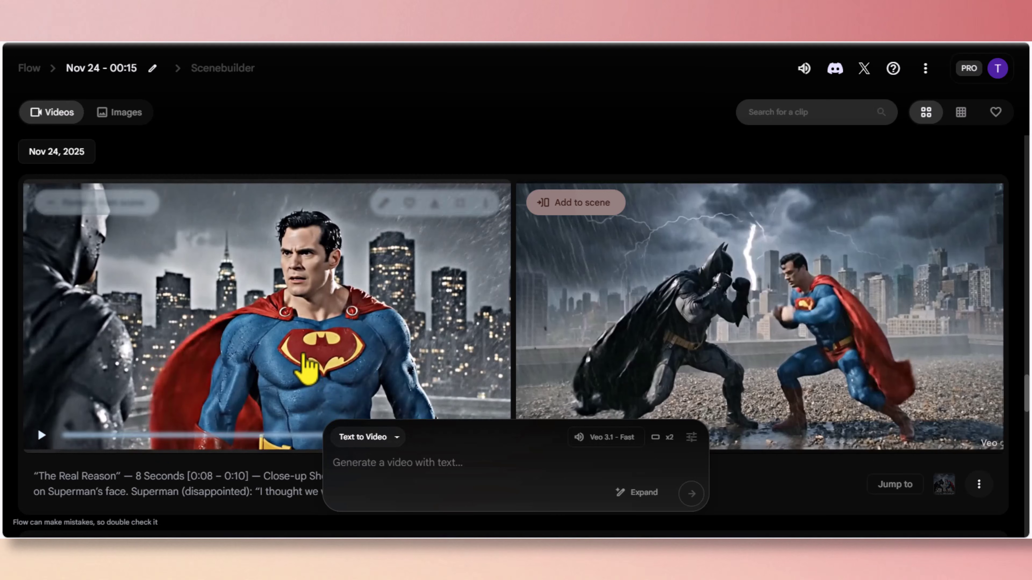
scroll(305, 363, "down", 3)
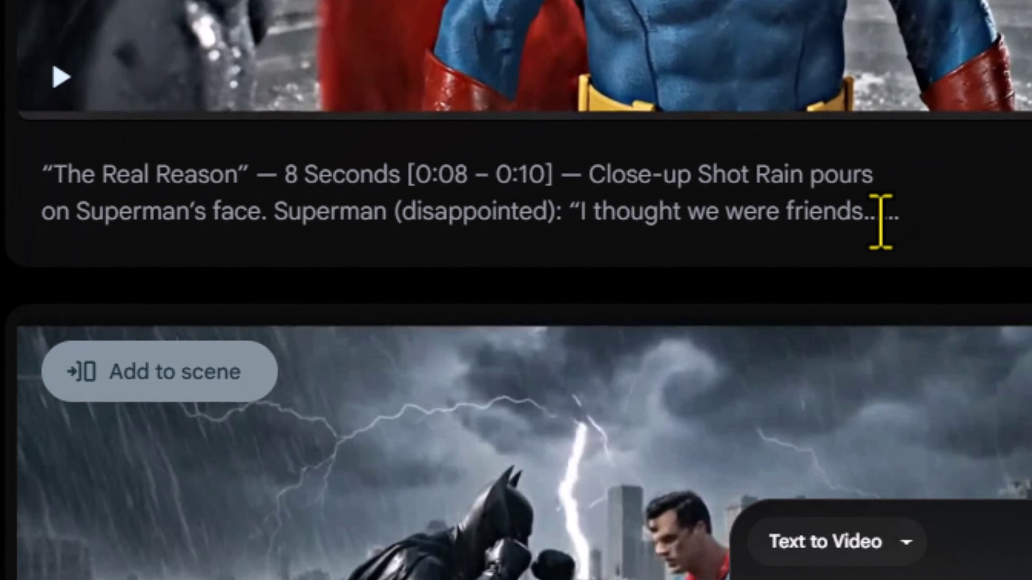
left_click(748, 243)
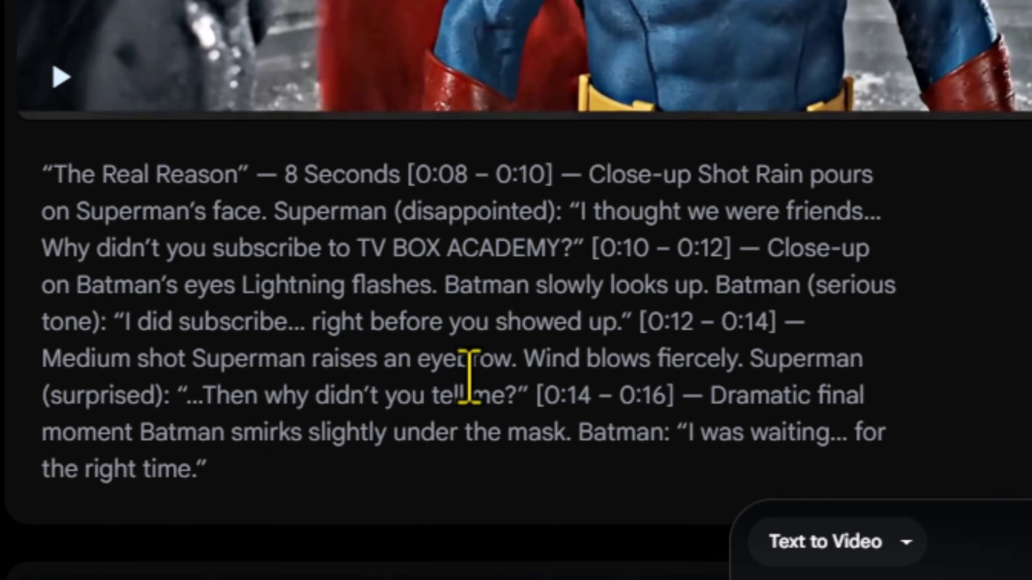
Copy the full "The Real Reason" prompt and generate a video from it in Text to Video mode with Veo 3.1 - Fast
scroll(469, 378, "up", 5)
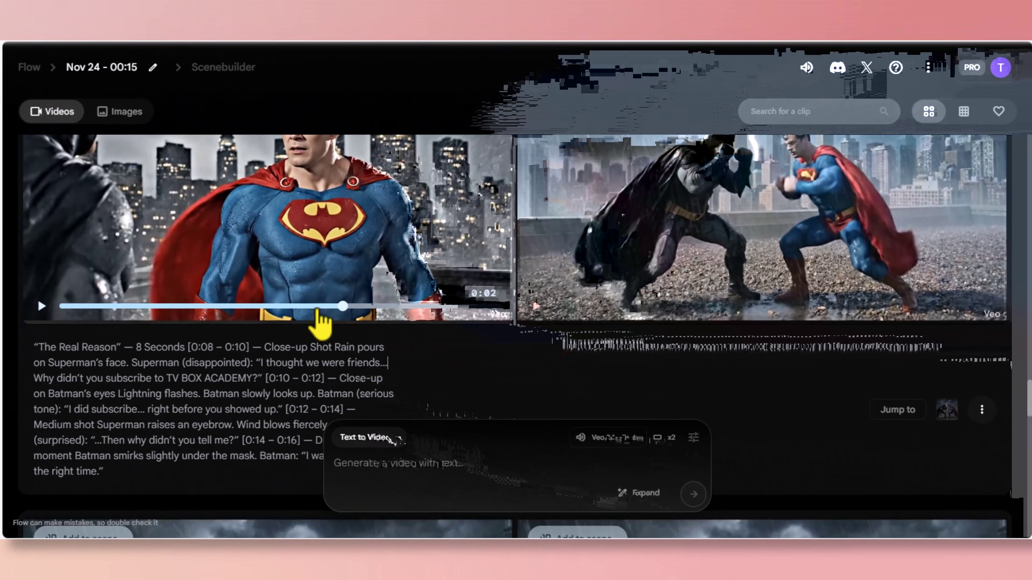
scroll(714, 241, "down", 4)
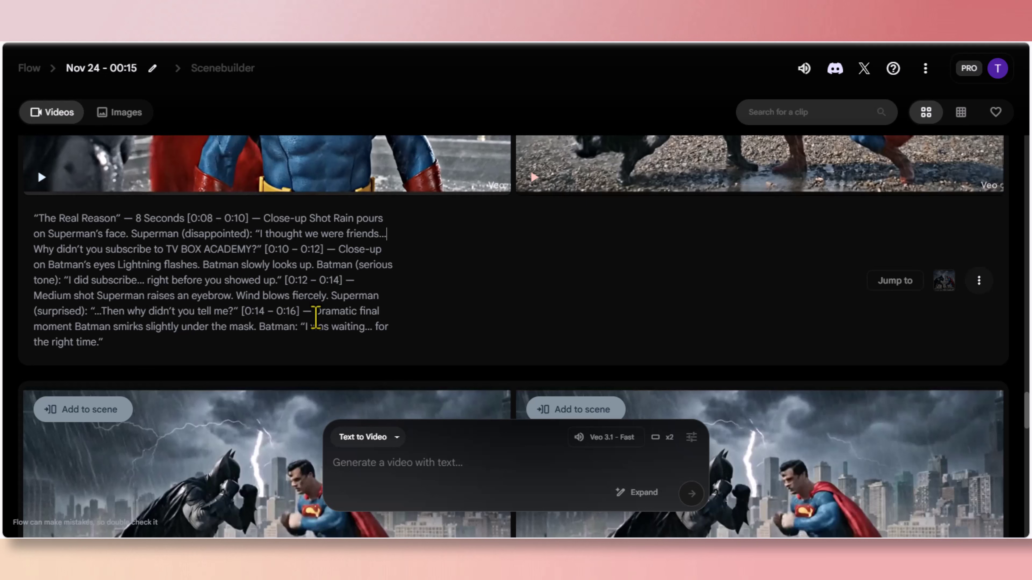
scroll(315, 312, "up", 2)
scroll(358, 327, "down", 2)
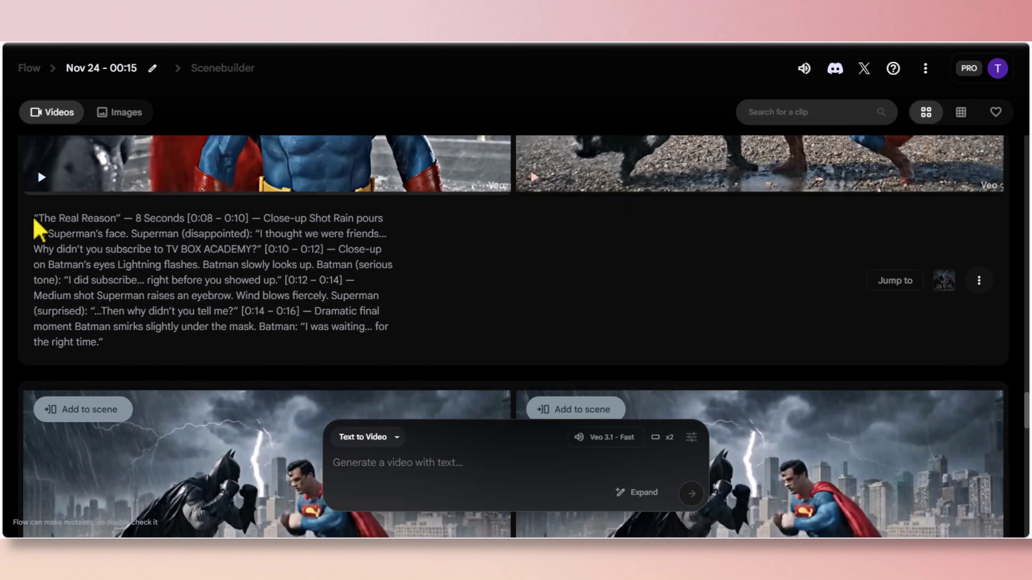
left_click_drag(35, 220, 91, 367)
key("ctrl+c")
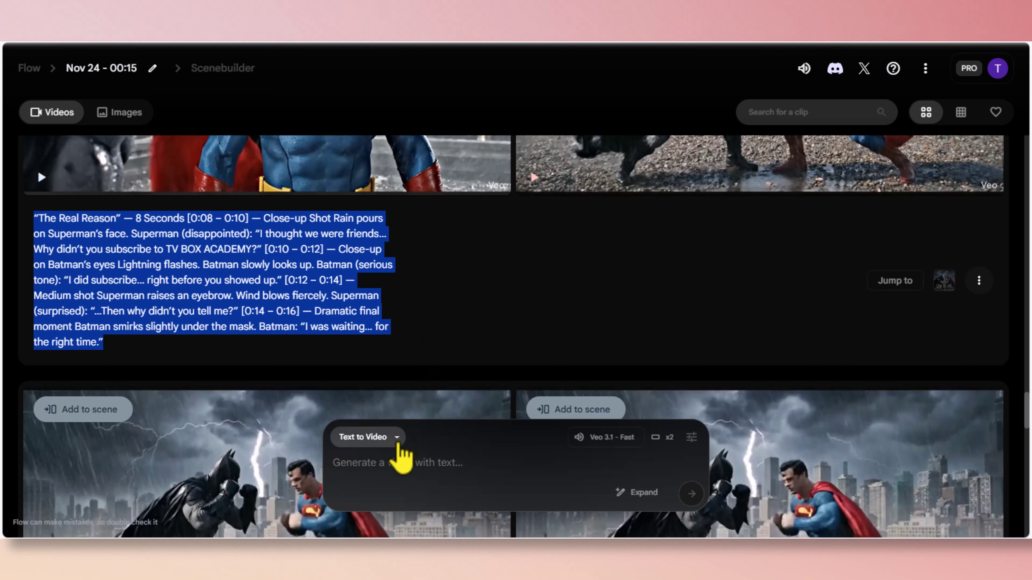
left_click(391, 462)
key("ctrl+v")
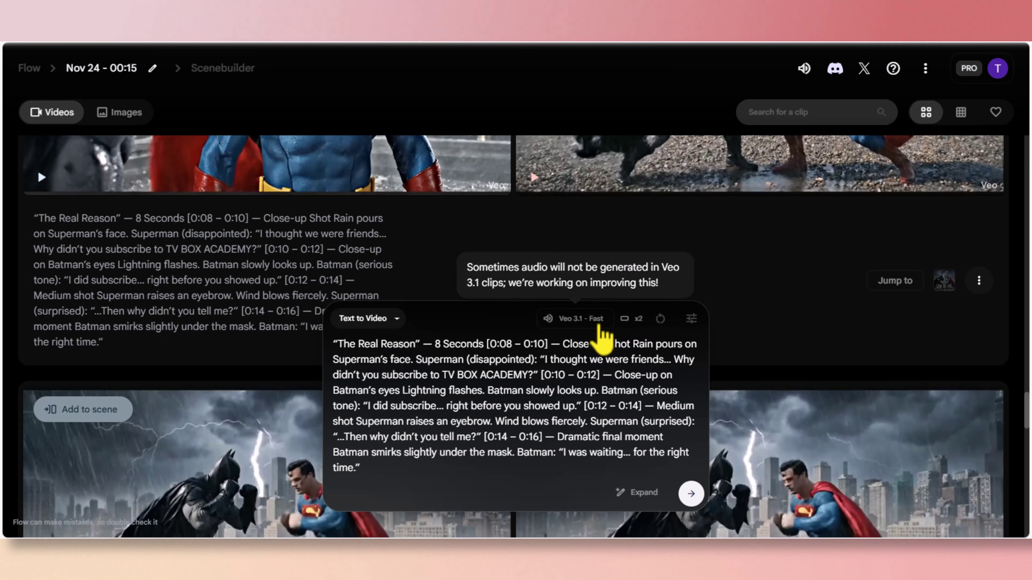
left_click(691, 495)
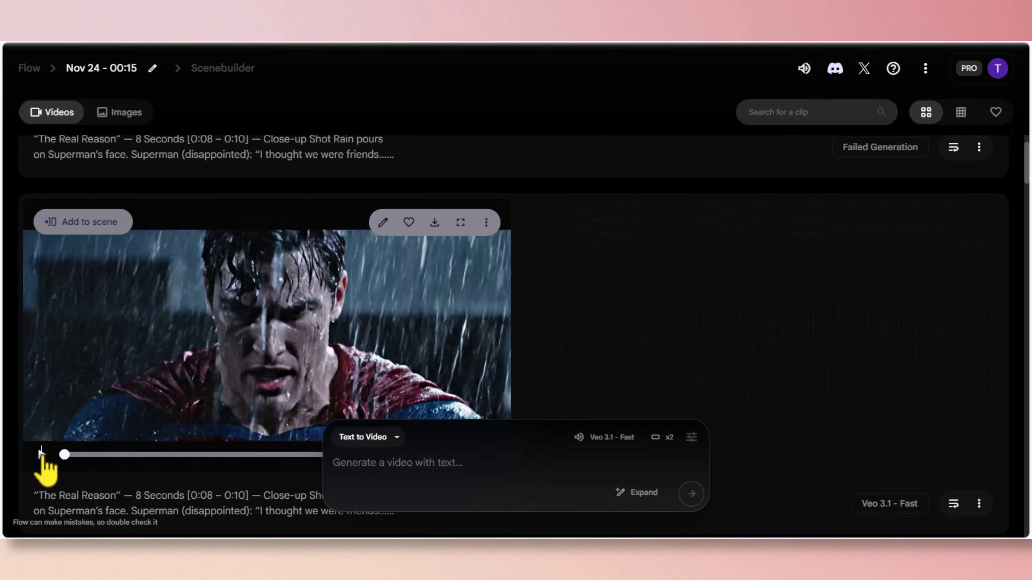
Play the new text-only "The Real Reason" clip and examine how Superman and Batman look in it
left_click(41, 453)
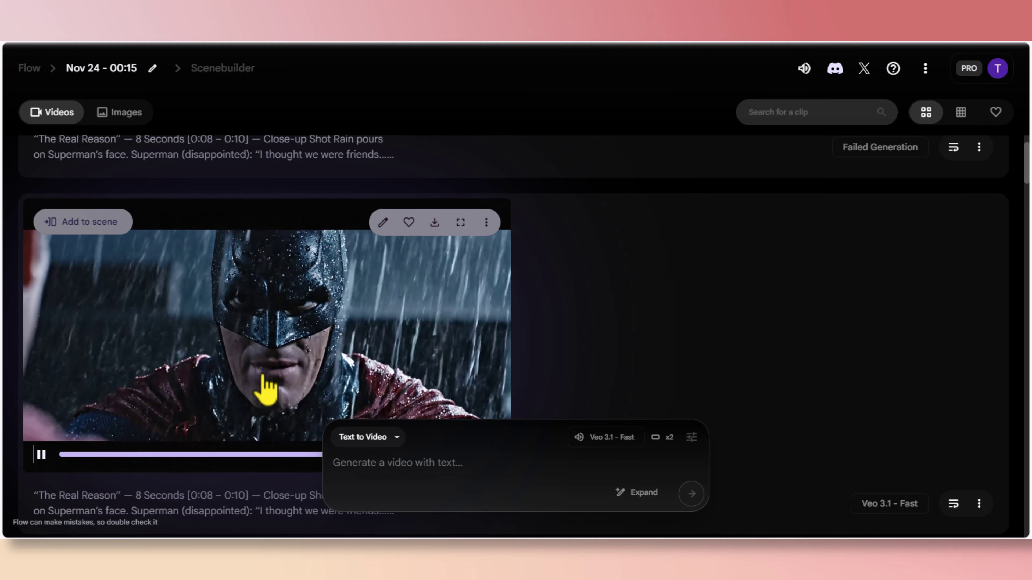
left_click(62, 454)
left_click(41, 454)
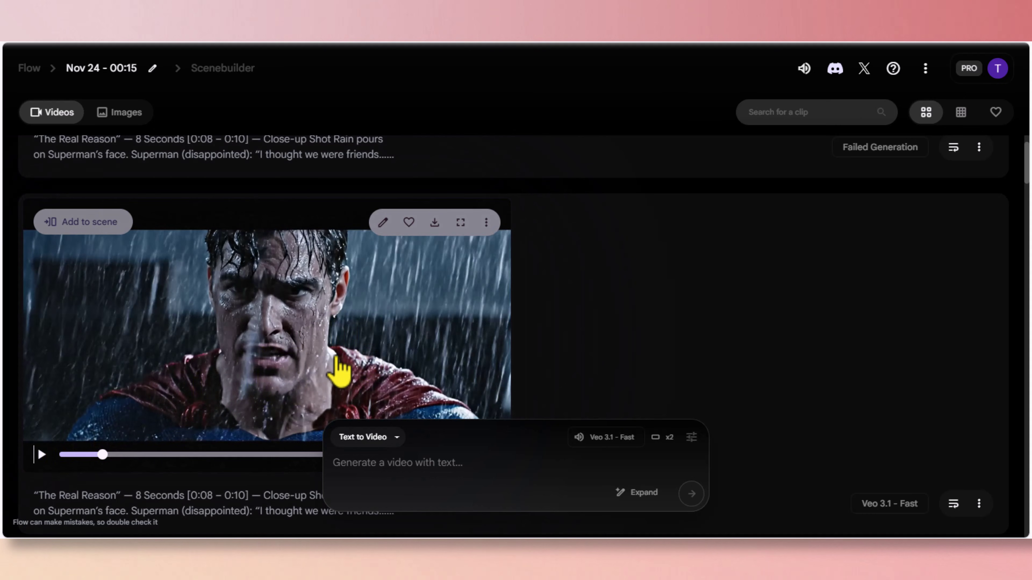
scroll(357, 360, "down", 2)
scroll(360, 362, "up", 2)
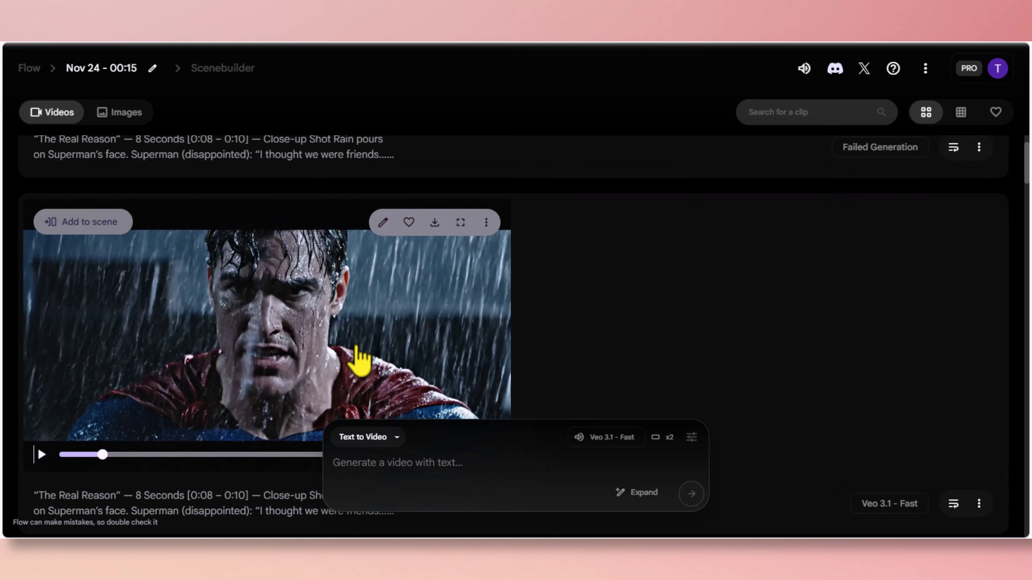
scroll(577, 329, "down", 2)
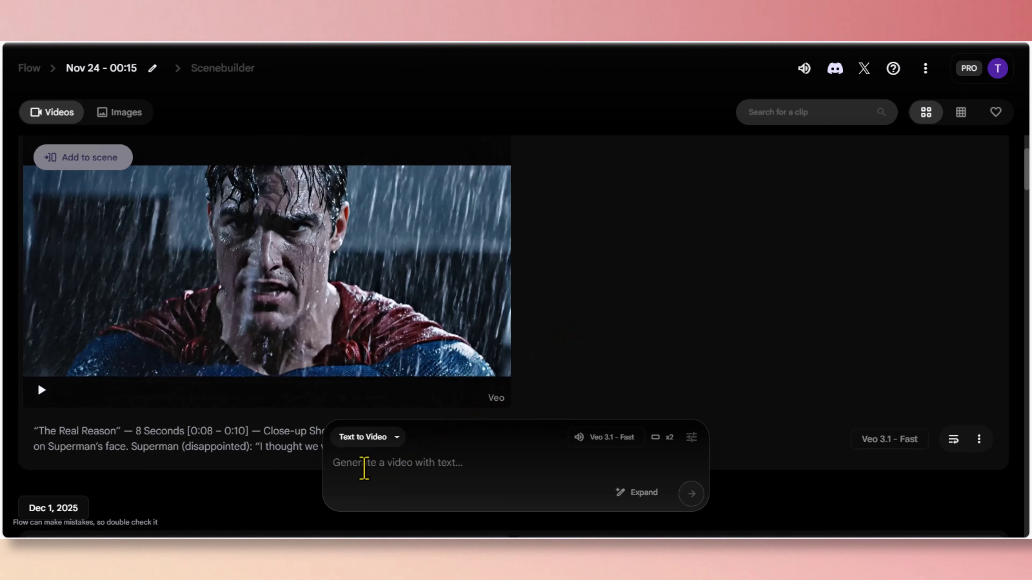
Generate the same "The Real Reason" prompt in Frames to Video mode, using the standing Batman and Superman image as the start frame
left_click(399, 439)
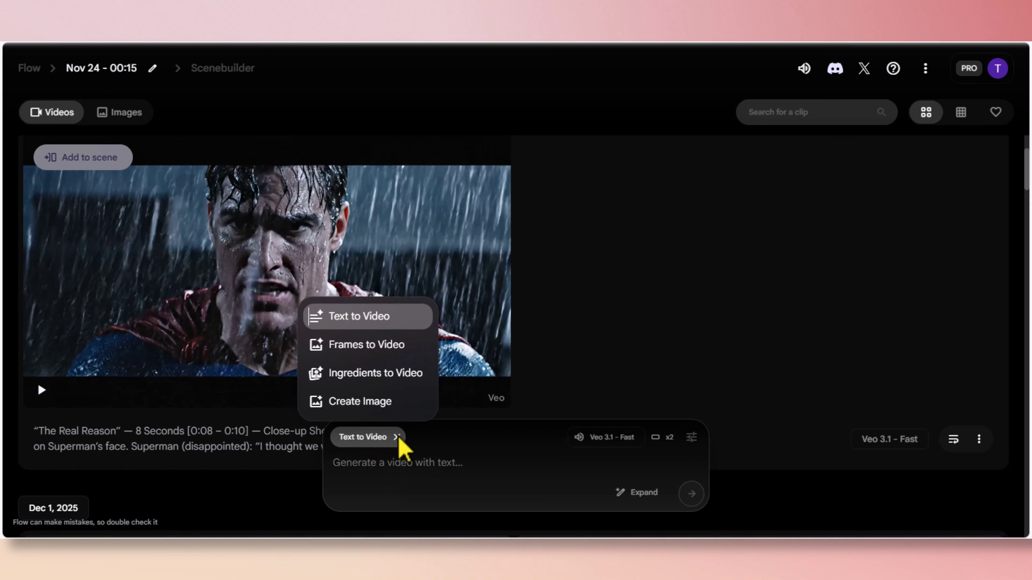
left_click(370, 346)
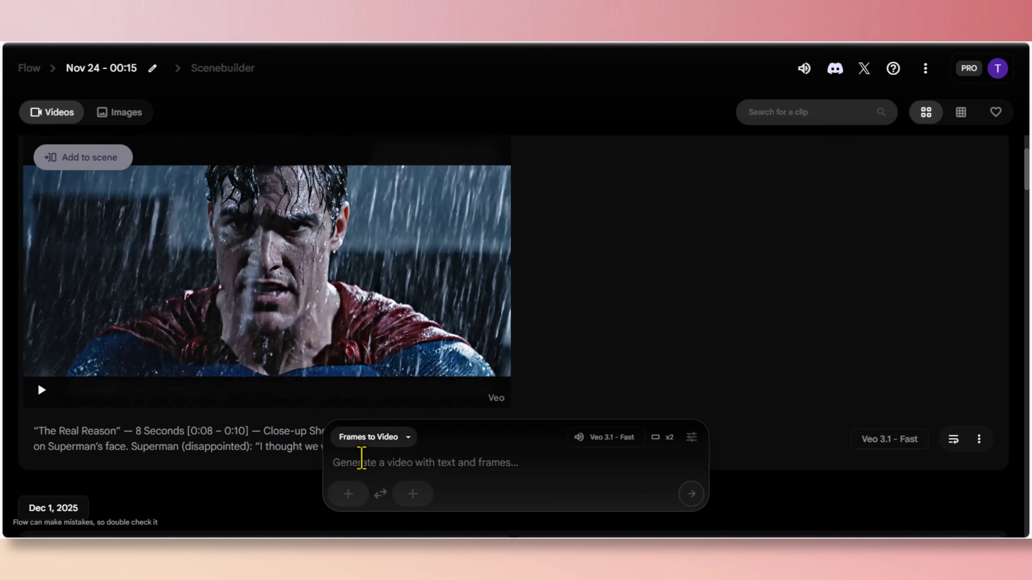
left_click(350, 494)
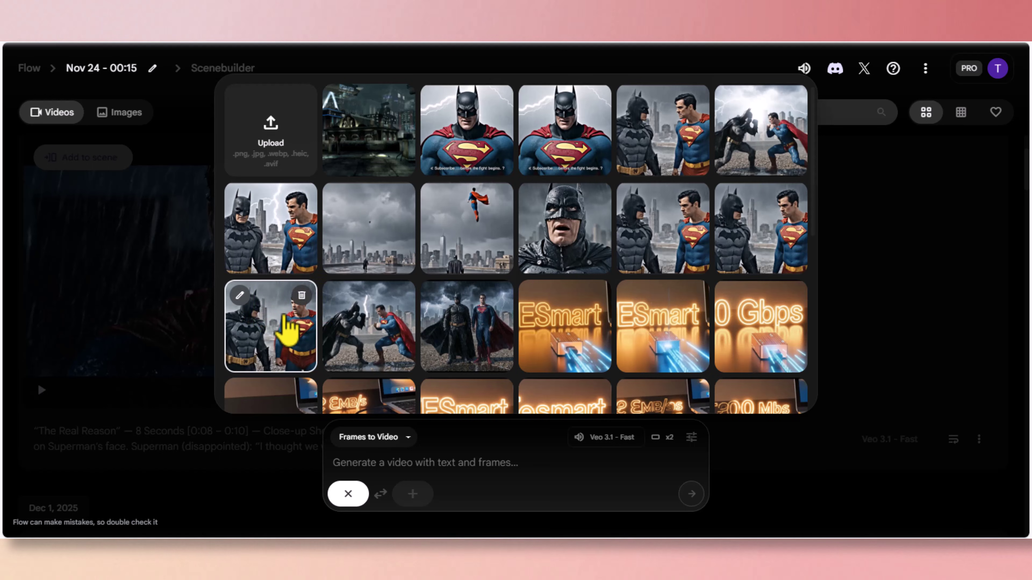
left_click(286, 332)
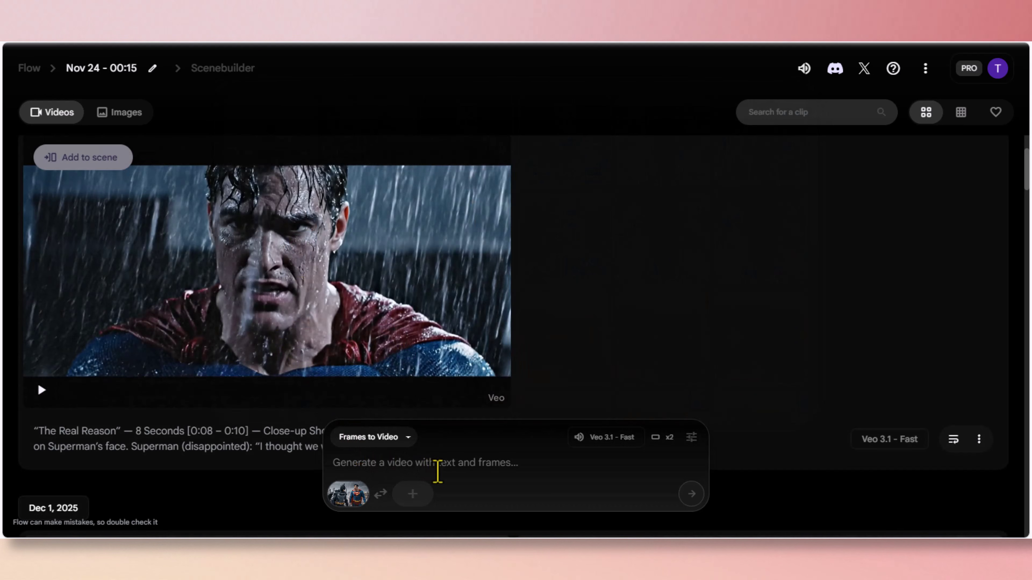
right_click(488, 464)
left_click(524, 352)
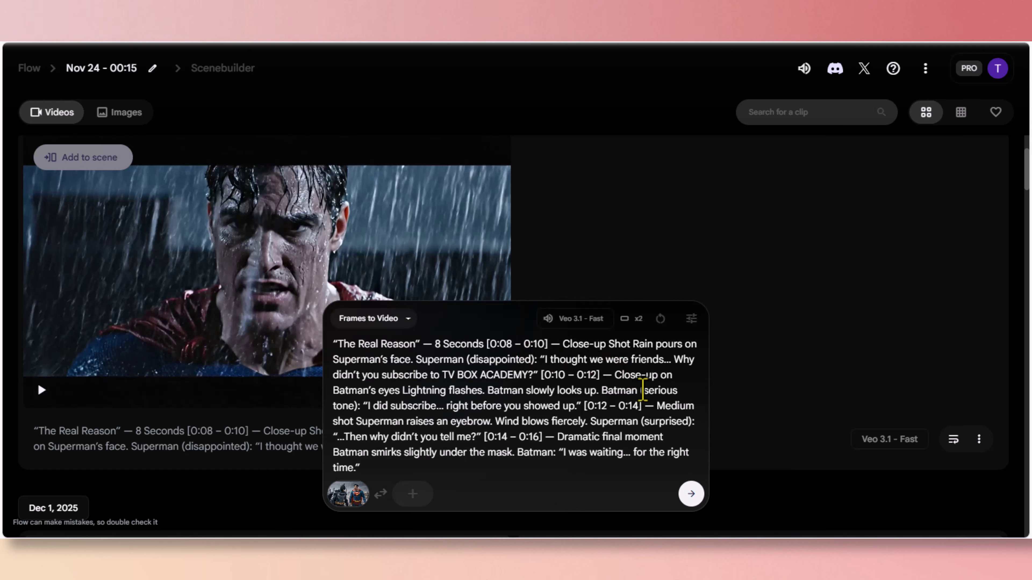
left_click(692, 494)
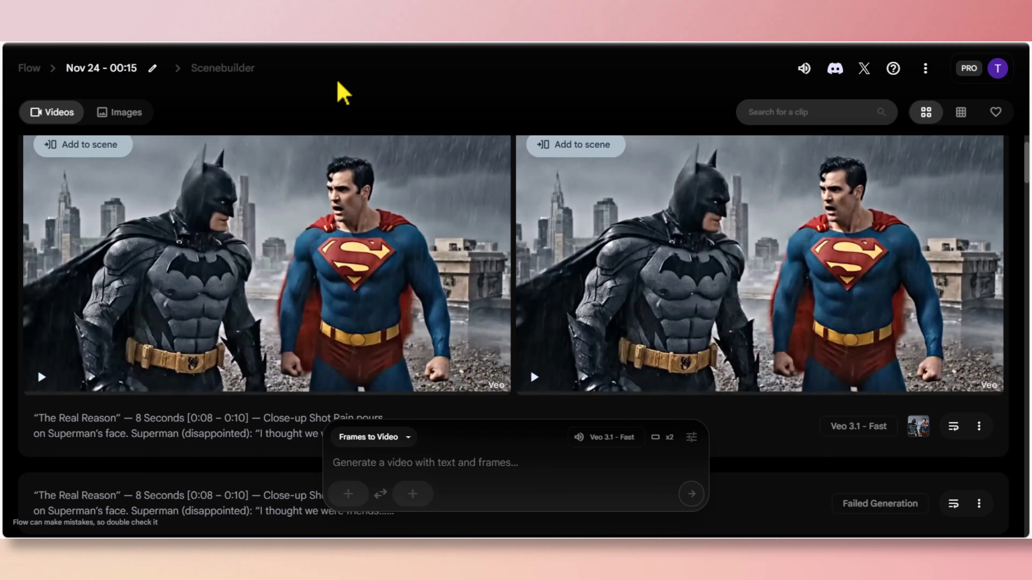
Play both new Frames to Video results and compare them with the original "The Real Reason" clip further down the project
mouse_move(149, 341)
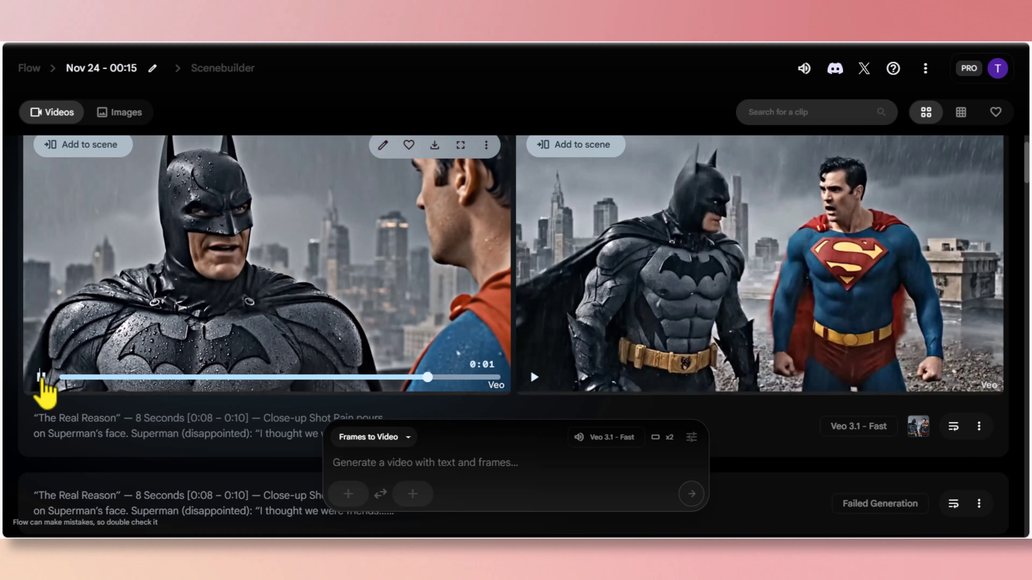
left_click(535, 378)
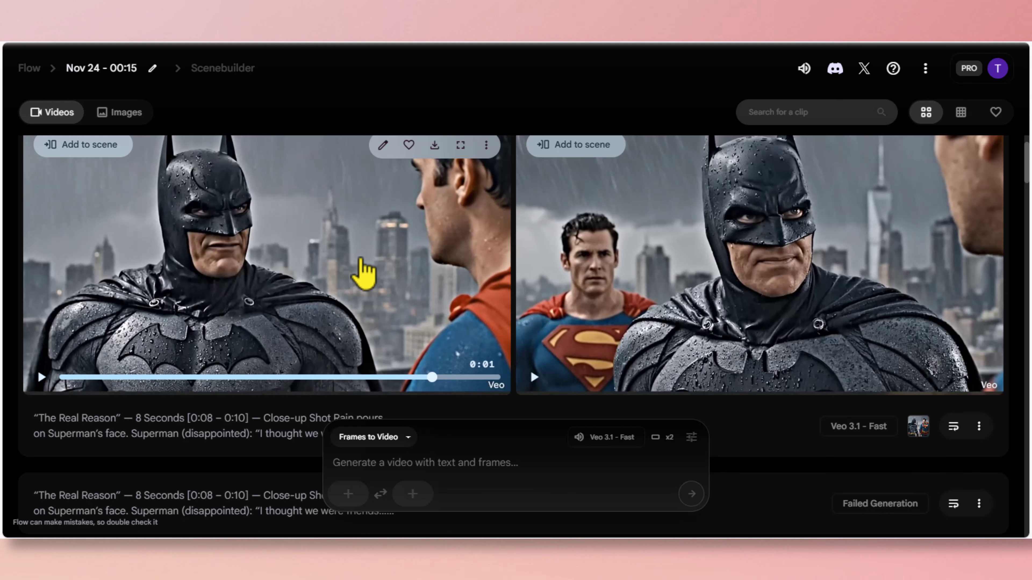
scroll(303, 307, "down", 15)
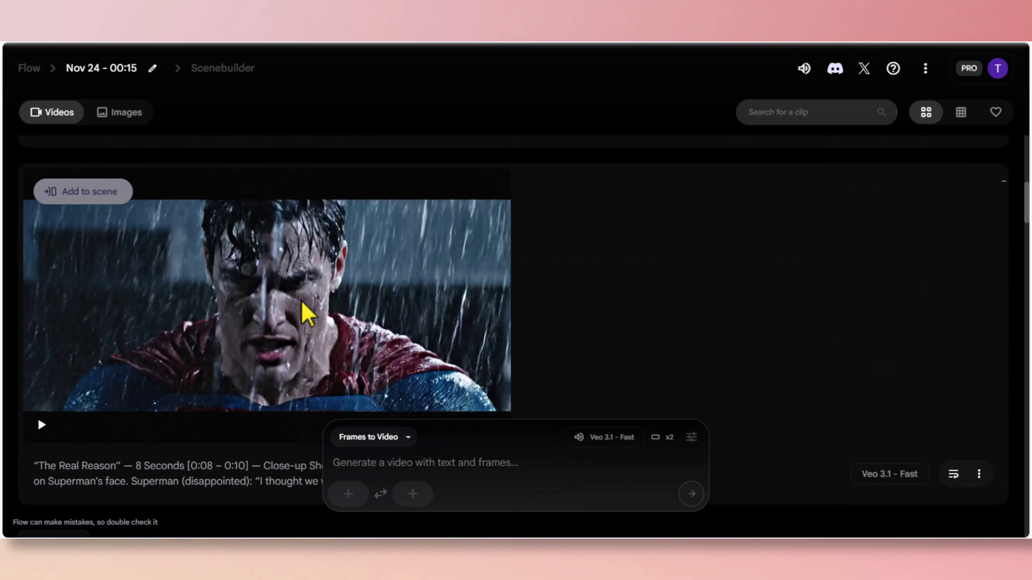
scroll(303, 309, "down", 10)
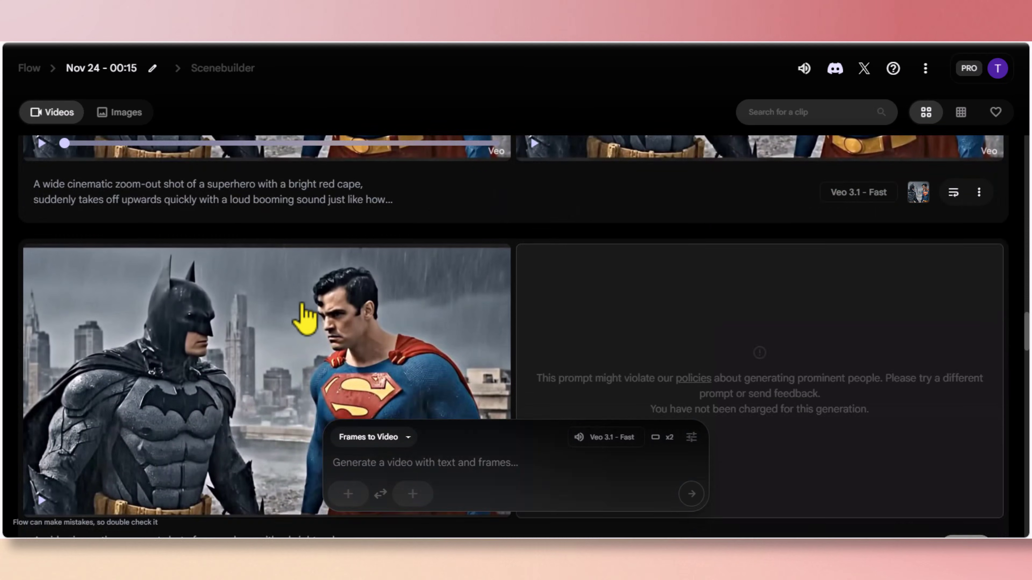
scroll(305, 317, "down", 8)
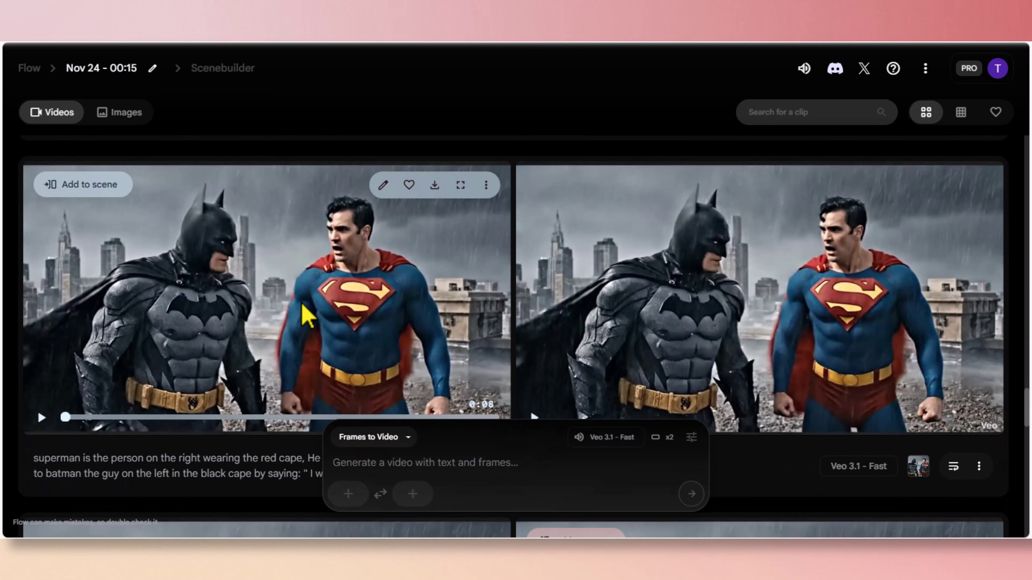
scroll(308, 316, "down", 5)
scroll(307, 315, "down", 3)
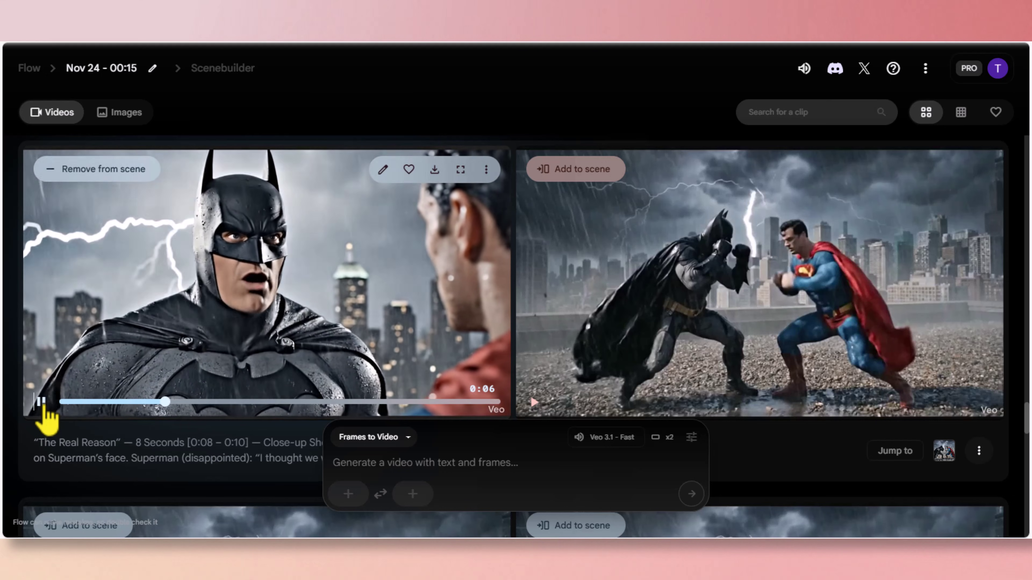
left_click(44, 408)
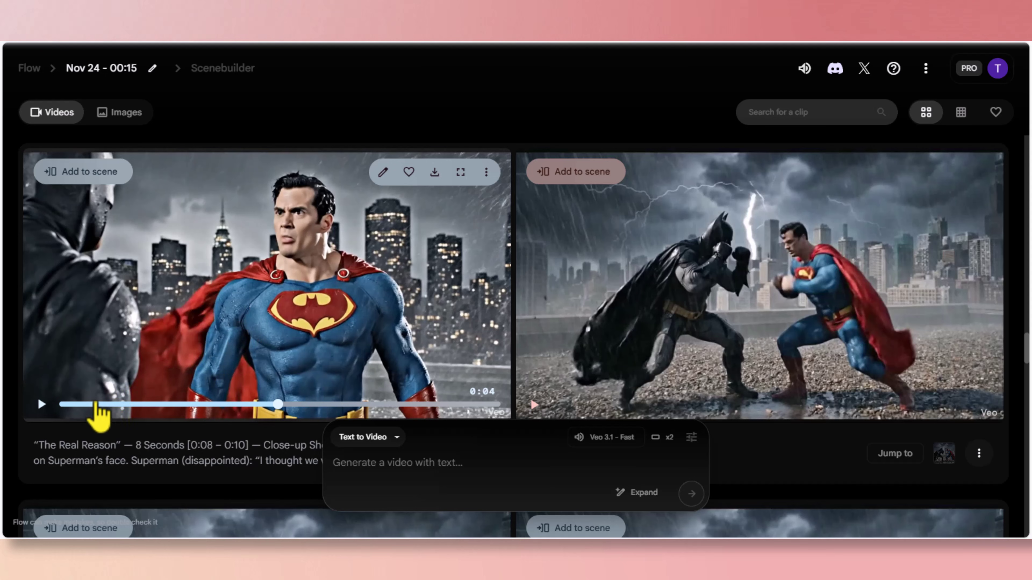
Pause the original "The Real Reason" clip on the wrong chest logo, add it to the scene and open Scenebuilder
left_click(41, 404)
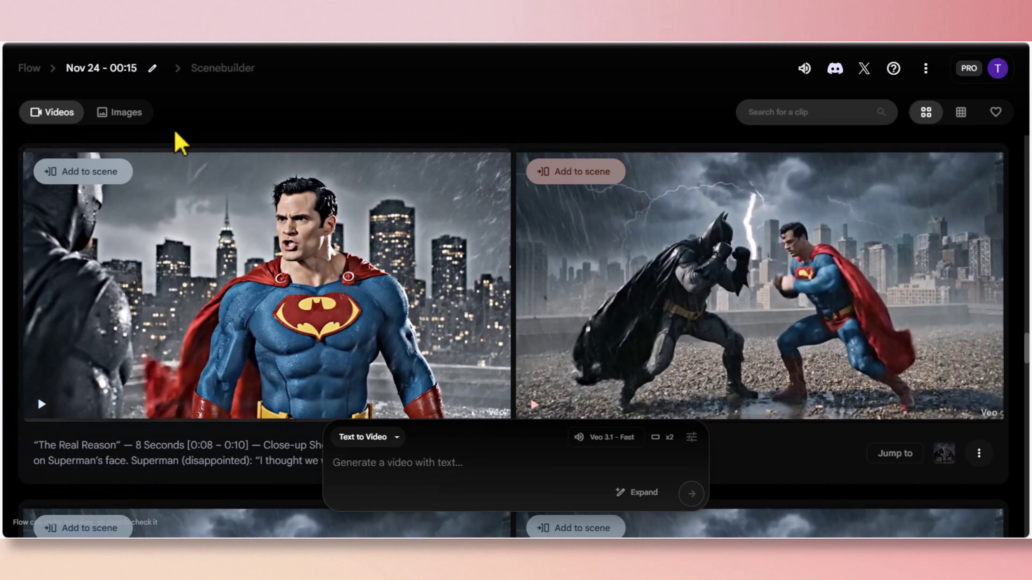
left_click(93, 177)
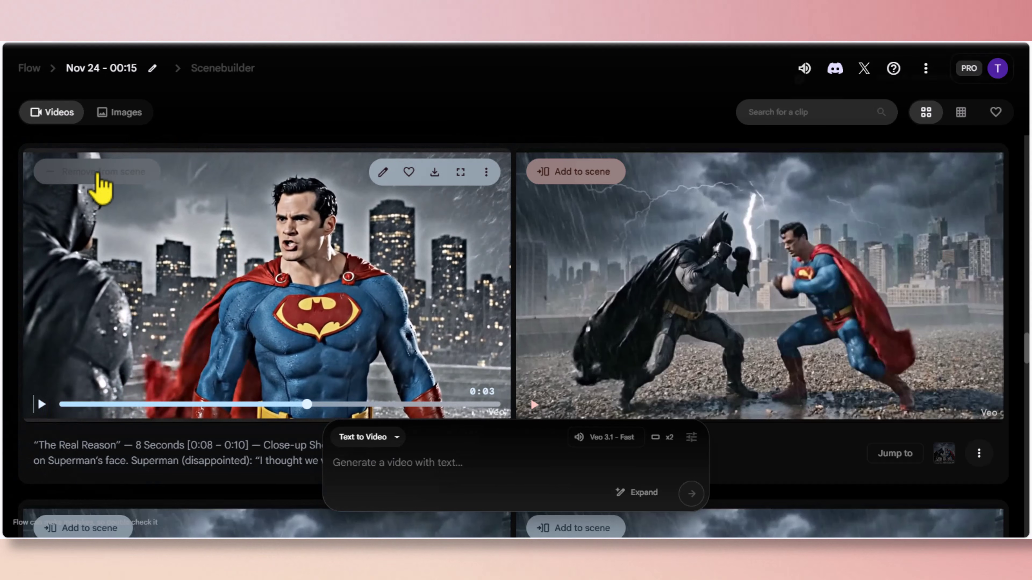
left_click(229, 70)
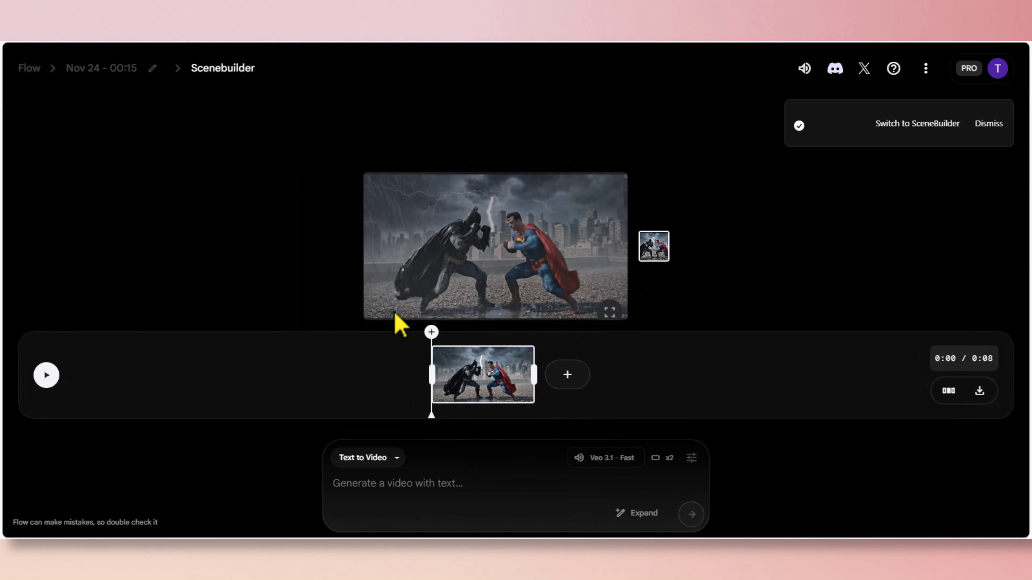
Trim the scene clip's start to the Superman shot, leaving 0:05, and save that frame as an asset
mouse_move(454, 327)
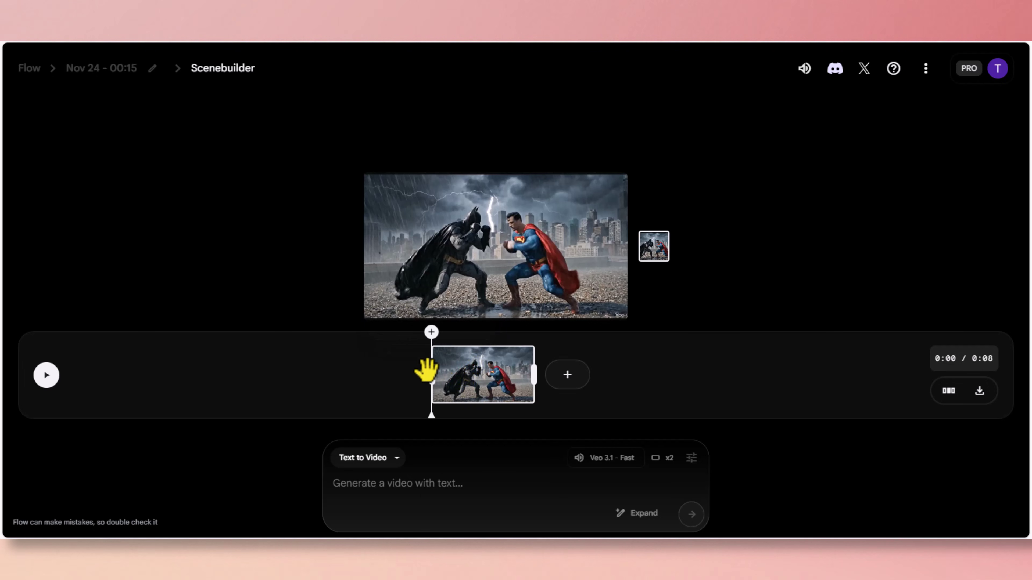
left_click_drag(430, 372, 470, 368)
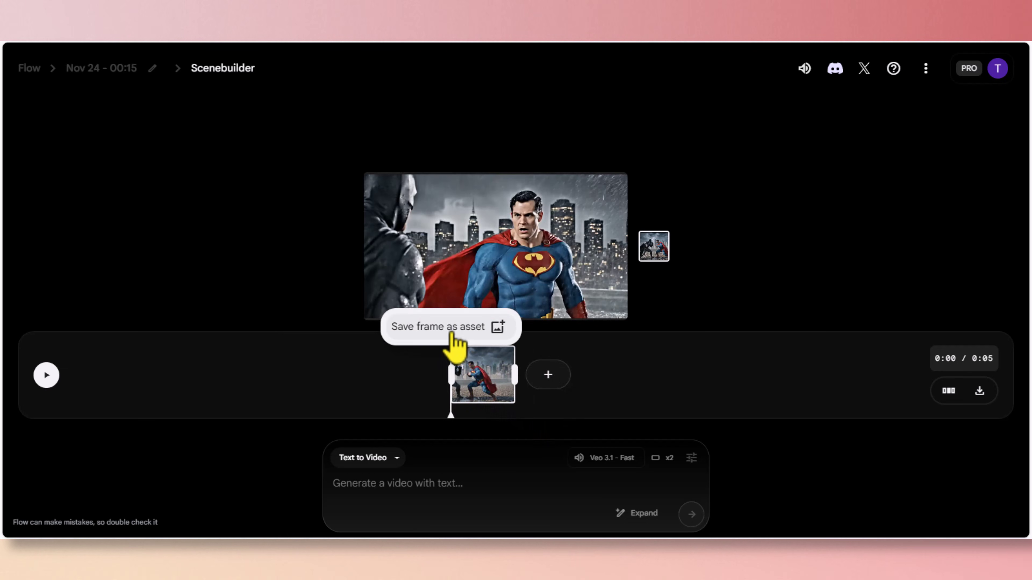
left_click(452, 330)
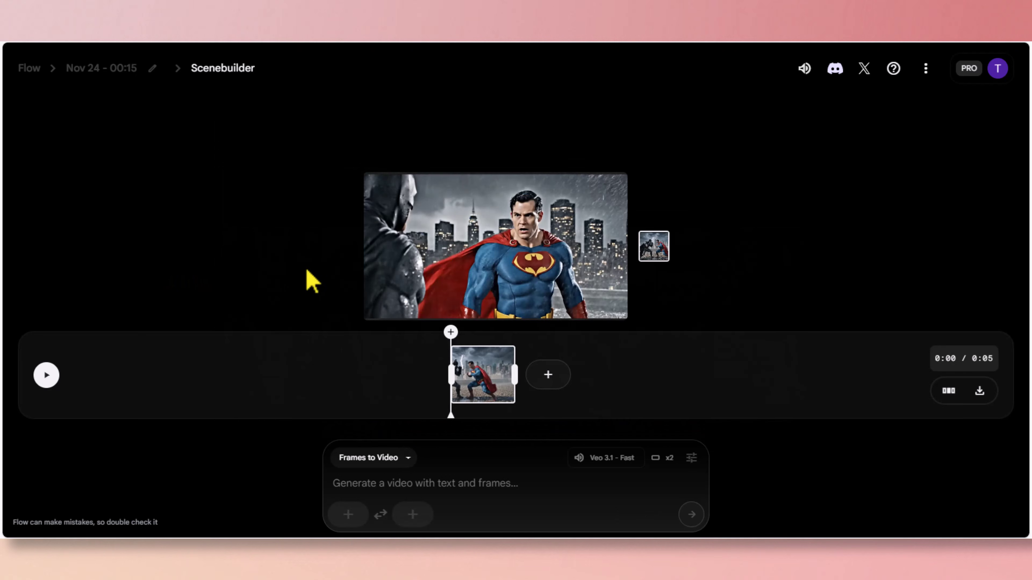
Save the previewed Superman frame as the PNG image videoframe_3000 in the KLING_01_Project folder
right_click(536, 262)
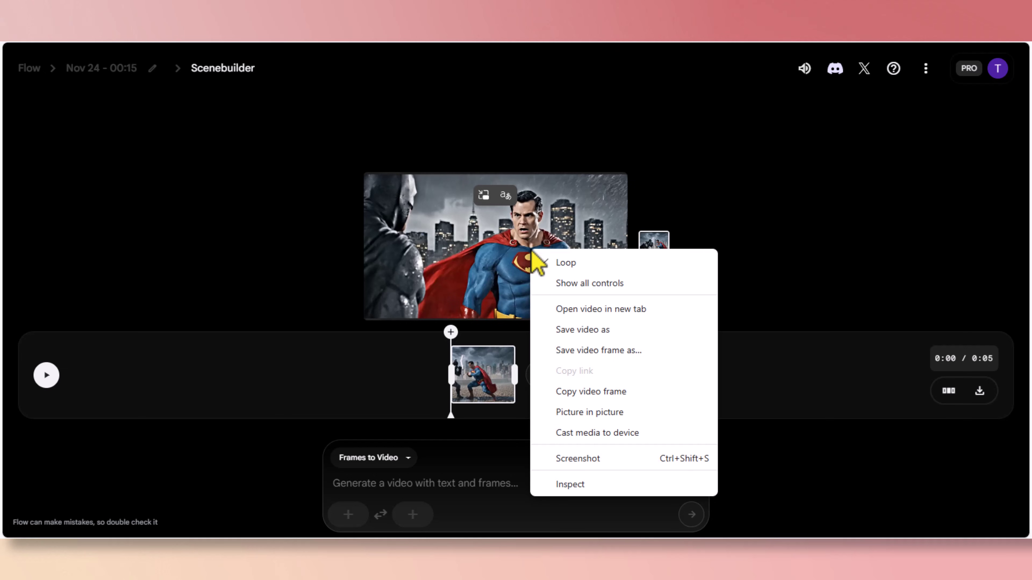
left_click(599, 350)
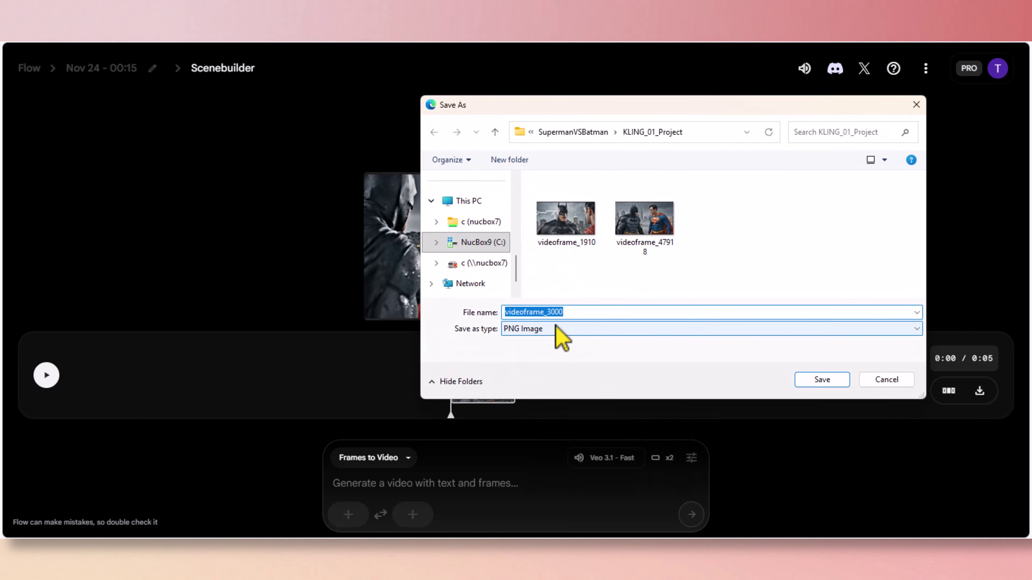
left_click(823, 380)
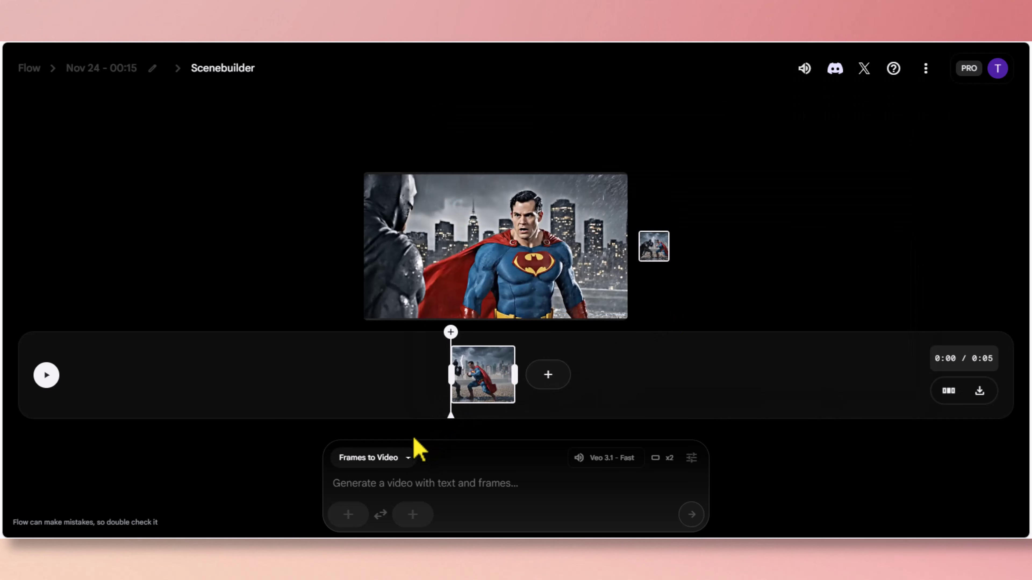
Return from Scenebuilder to the Nov 24 - 00:15 project and set the generation mode to Frames to Video
left_click(109, 69)
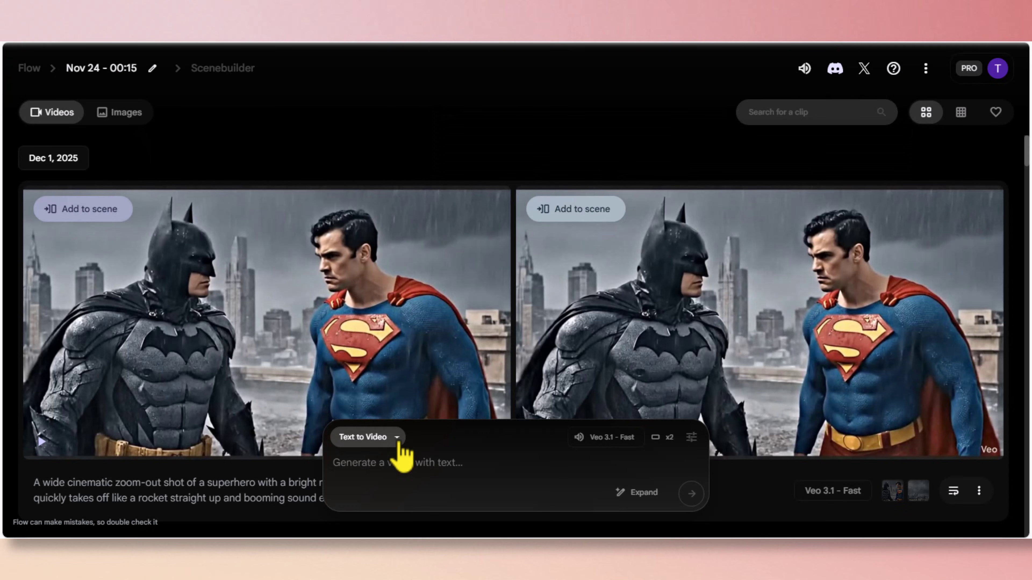
mouse_move(400, 444)
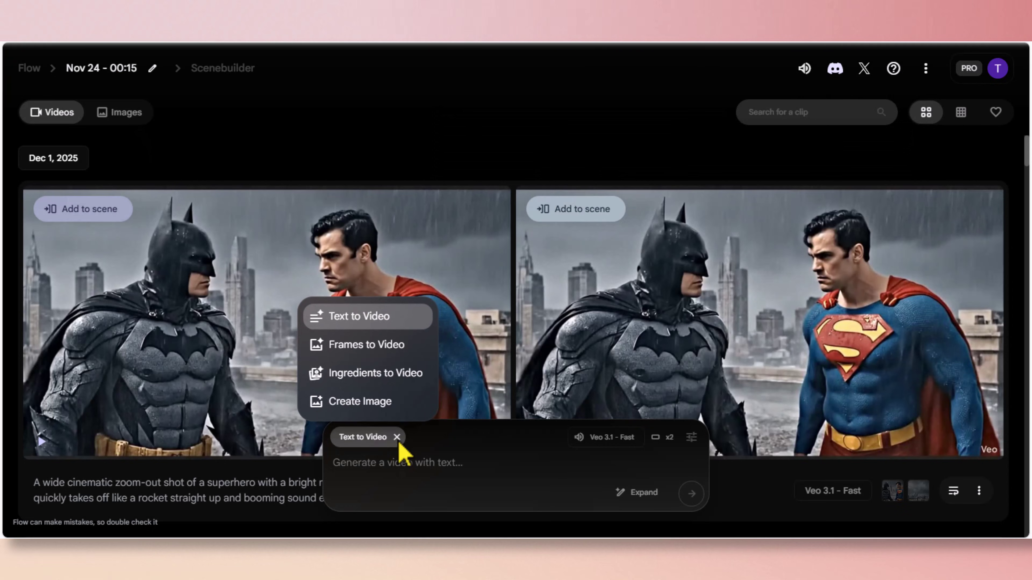
left_click(368, 349)
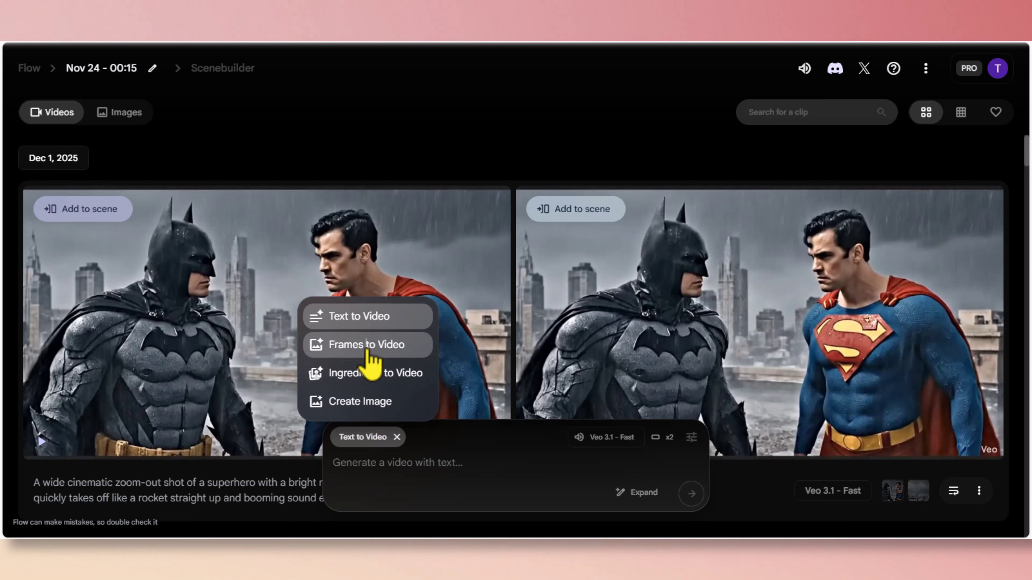
Upload videoframe_3000 from the KLING_01_Project folder as the start frame and save it with the Landscape crop
left_click(349, 494)
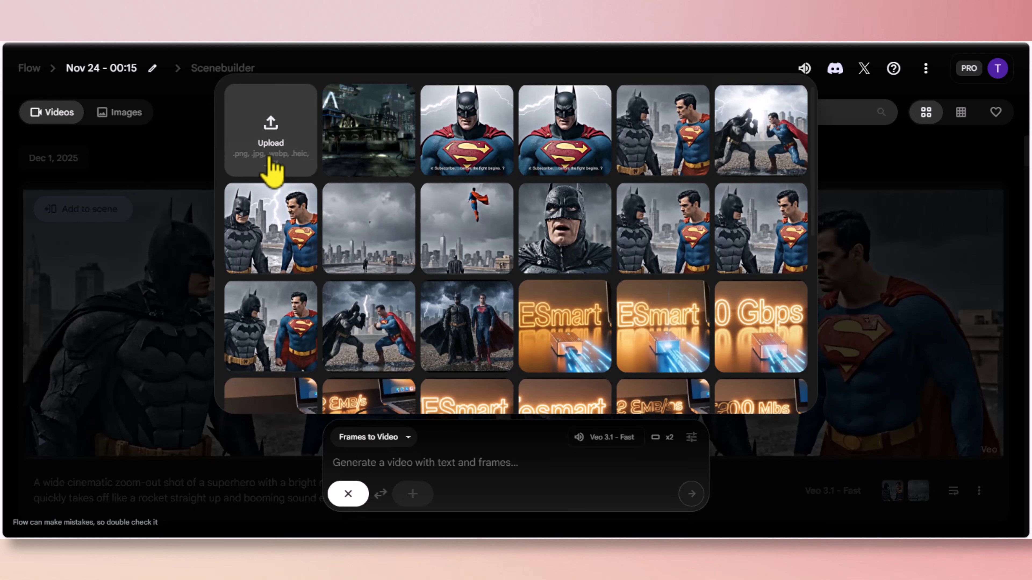
left_click(275, 163)
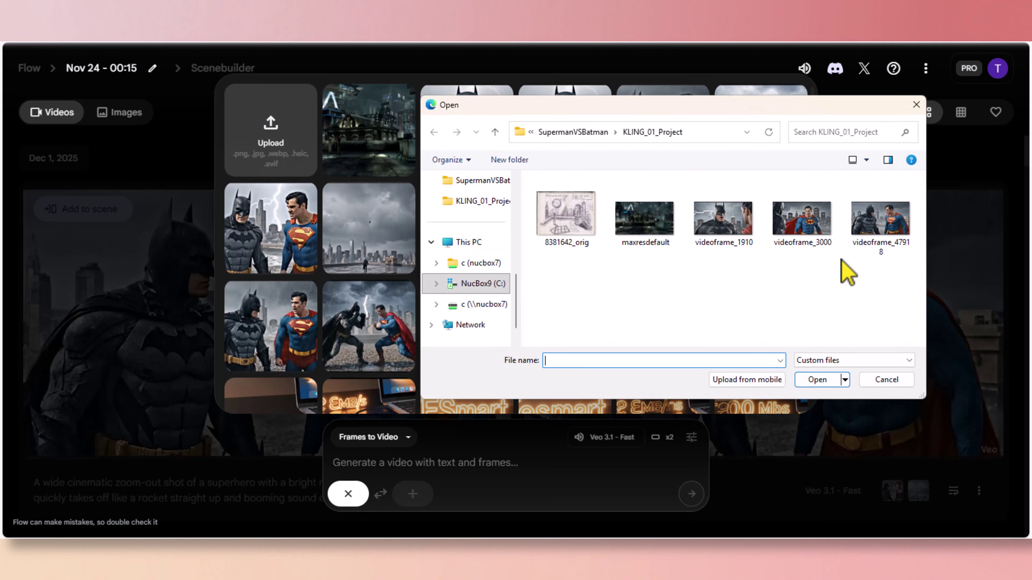
left_click(807, 231)
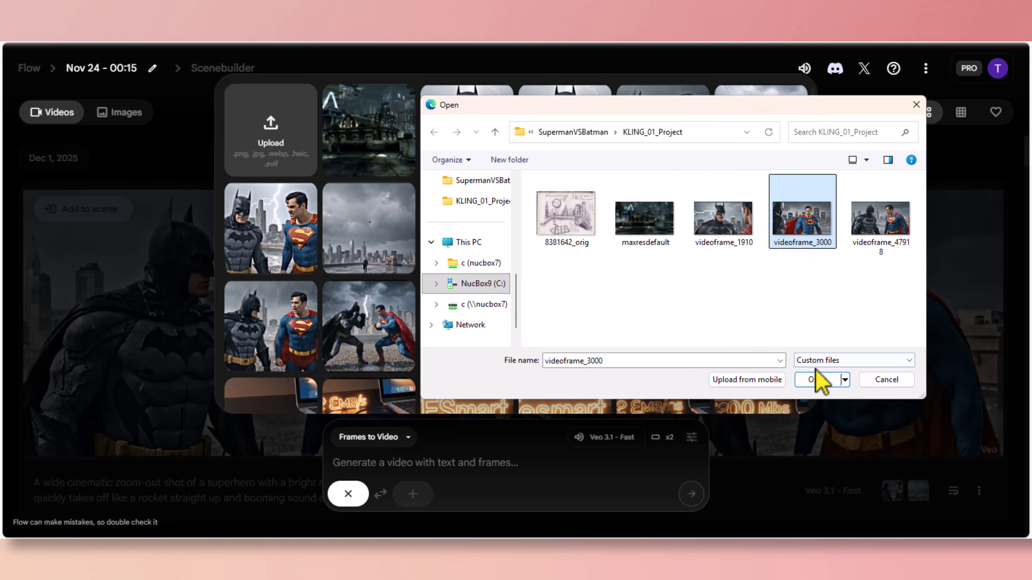
left_click(818, 383)
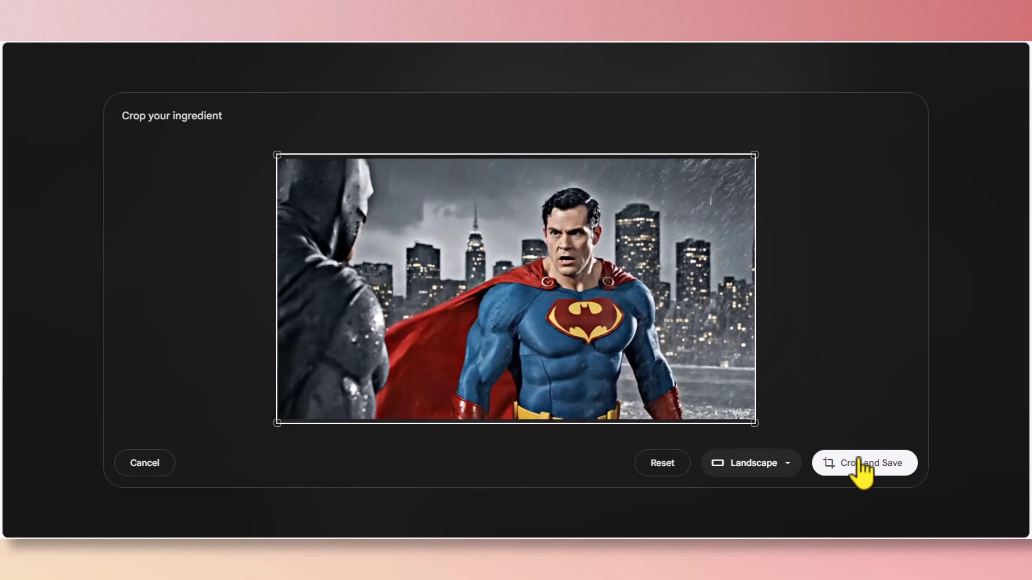
left_click(861, 465)
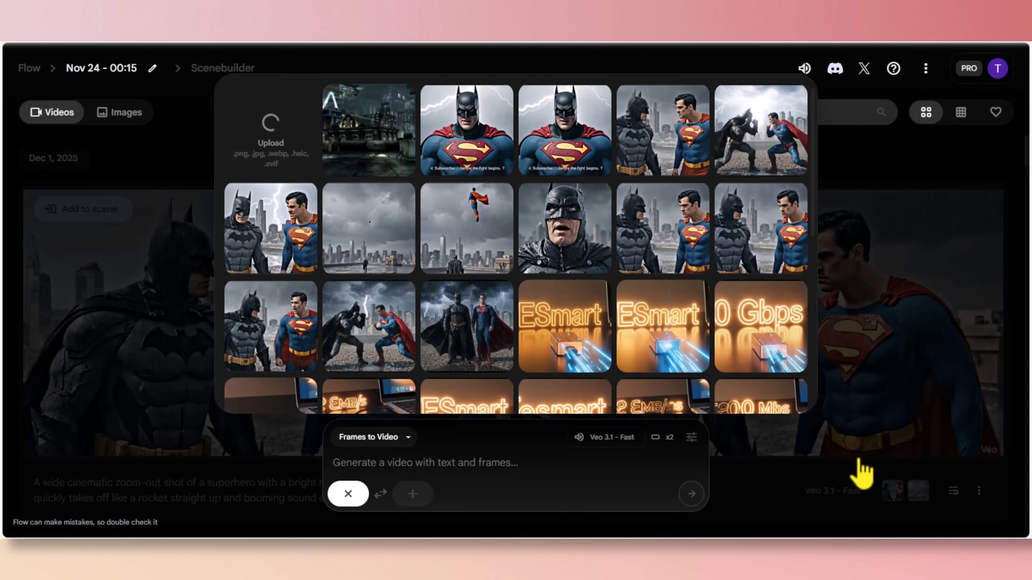
Paste the "The Real Reason" prompt and replace everything before the line "I did subscribe…" with "Superman Responds"
left_click(385, 463)
right_click(385, 464)
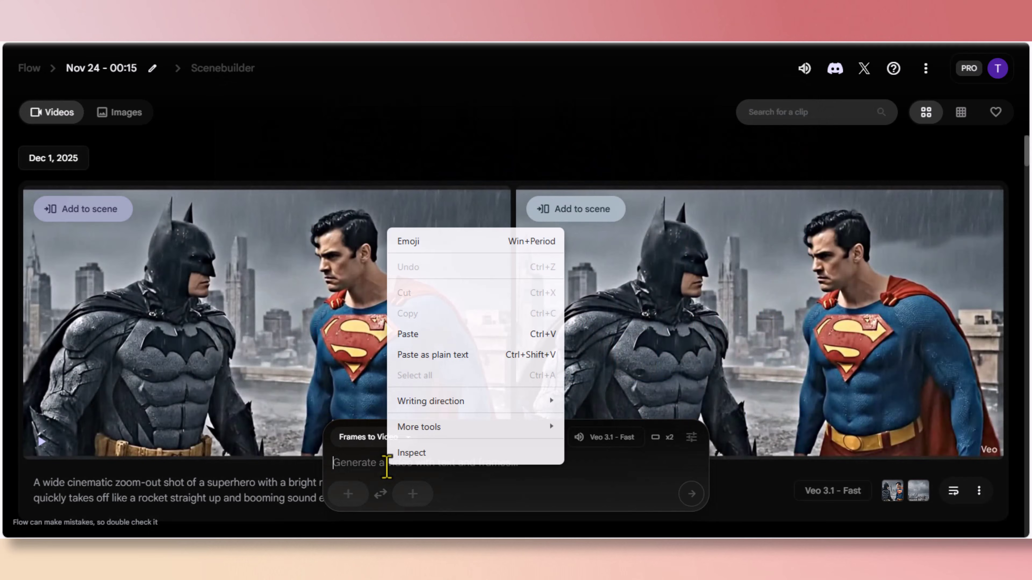
left_click(408, 335)
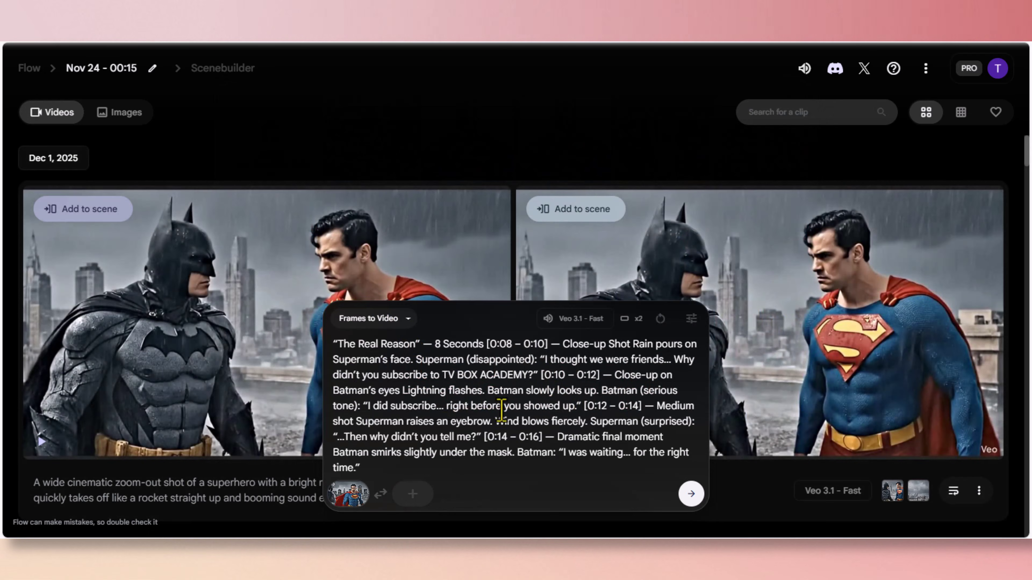
left_click_drag(343, 409, 332, 344)
key("BackSpace")
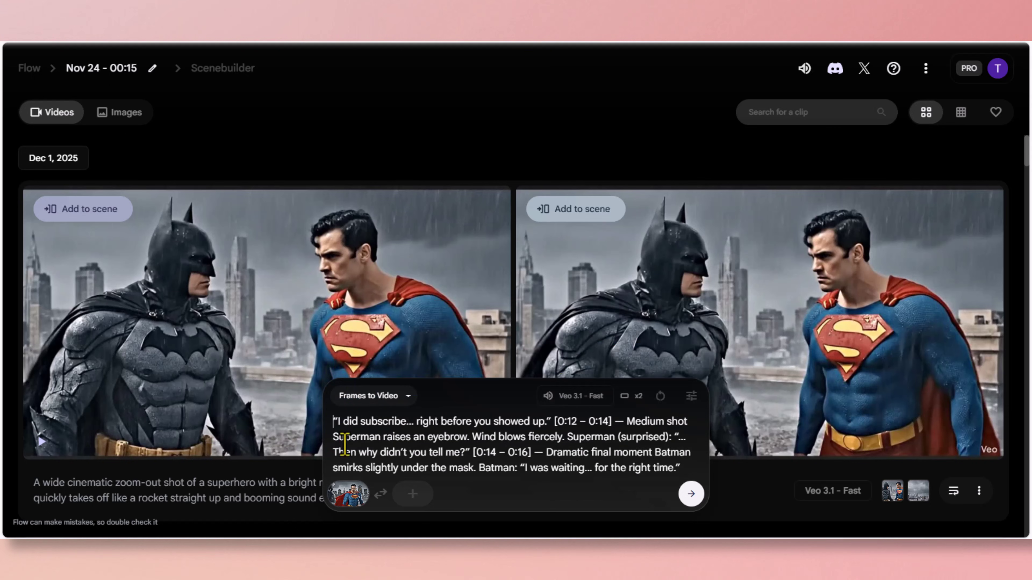
type("Superman ")
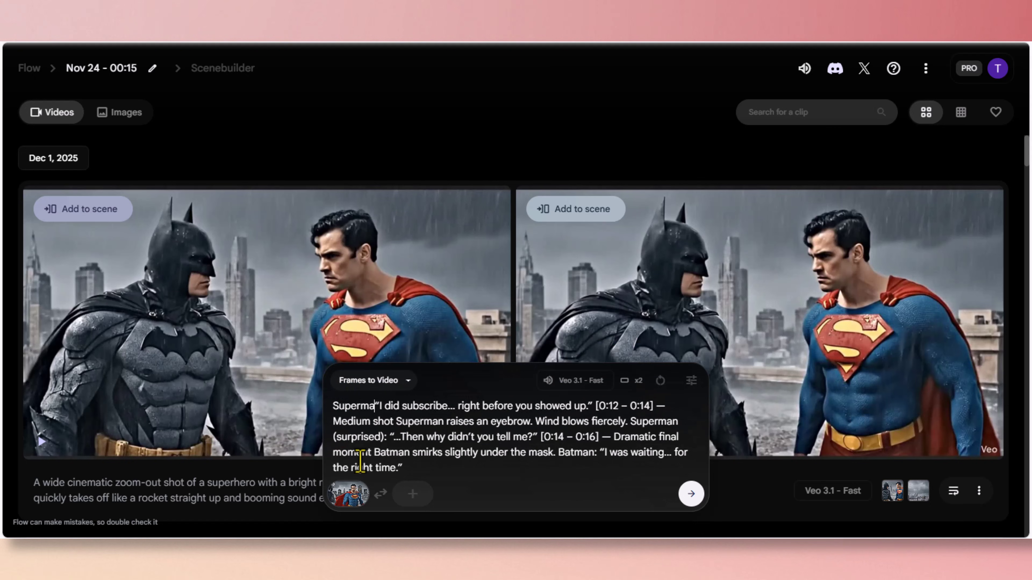
type("Resp")
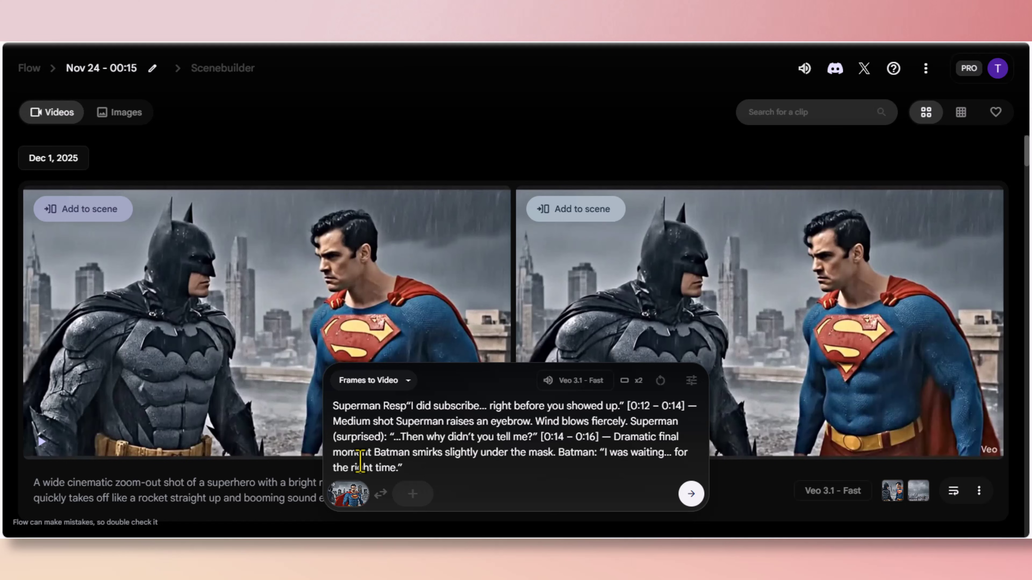
type("onds")
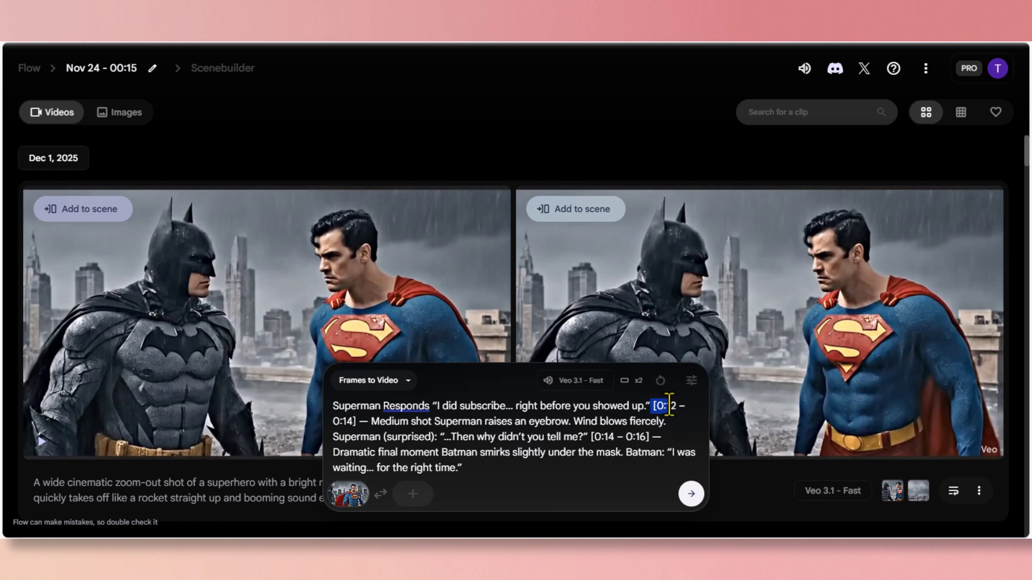
Generate the video with the rest of the prompt kept, and play the result through to the shot with Batman and Superman together
left_click_drag(681, 404, 689, 470)
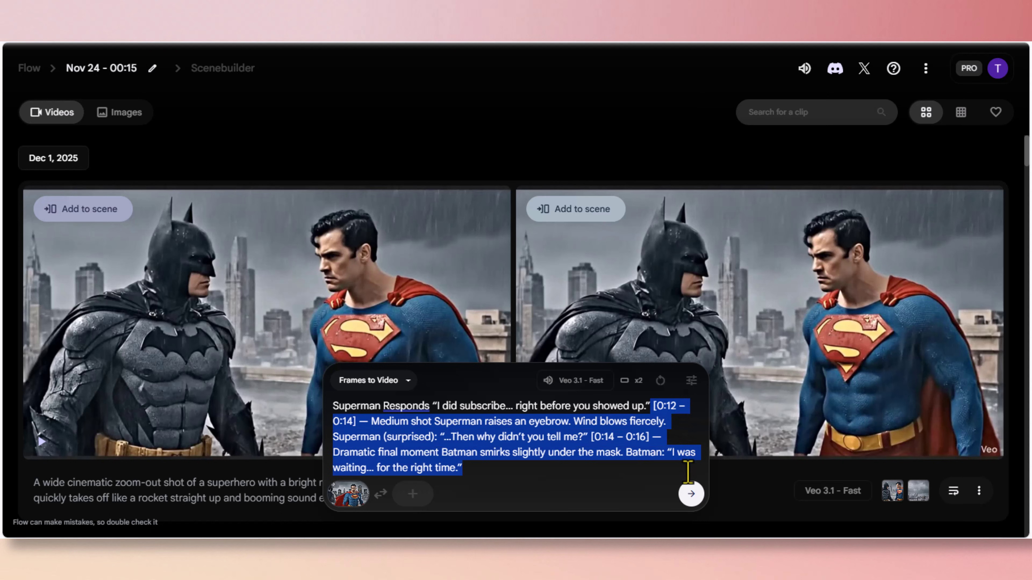
left_click(682, 430)
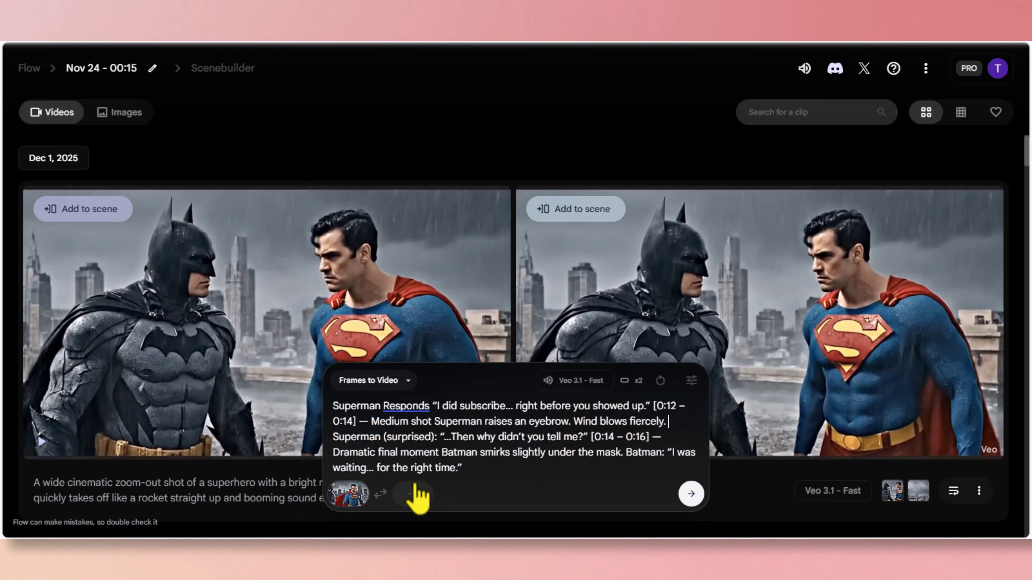
left_click(691, 494)
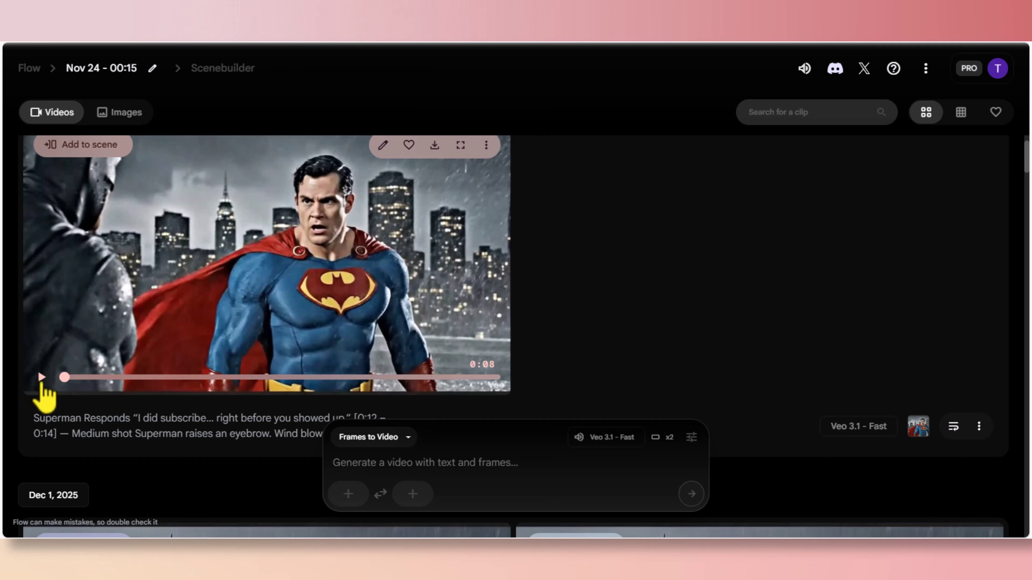
left_click(41, 377)
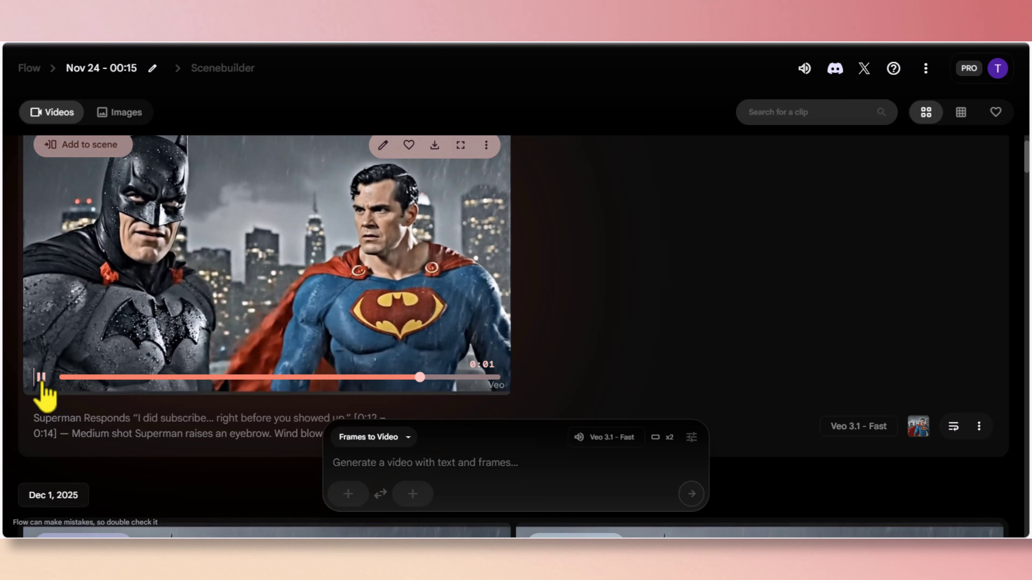
left_click(41, 378)
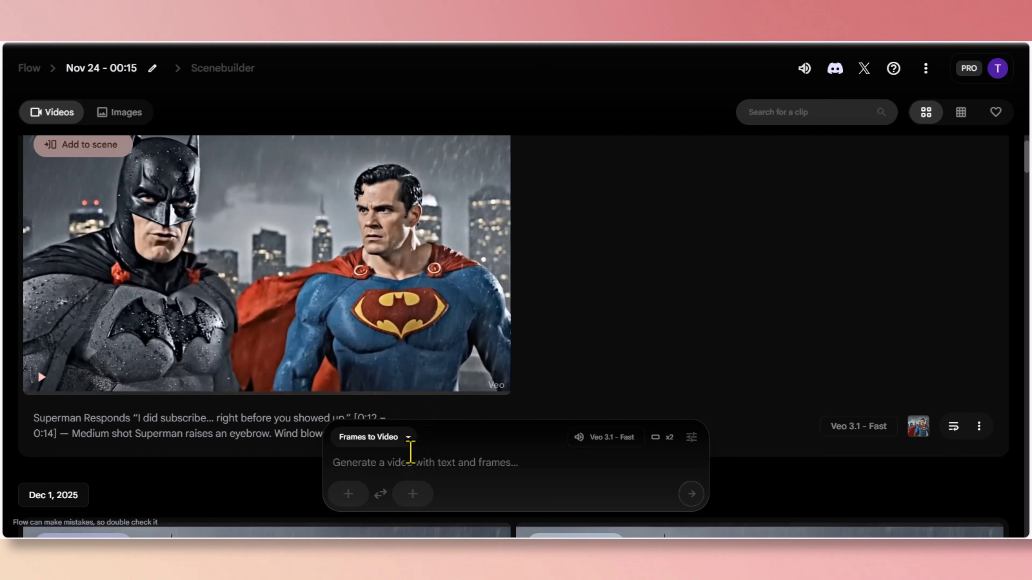
Reuse the uploaded Superman frame as start frame, paste the prompt again and replace everything before "I did subscribe…" with "Superman Responds:"
left_click(349, 494)
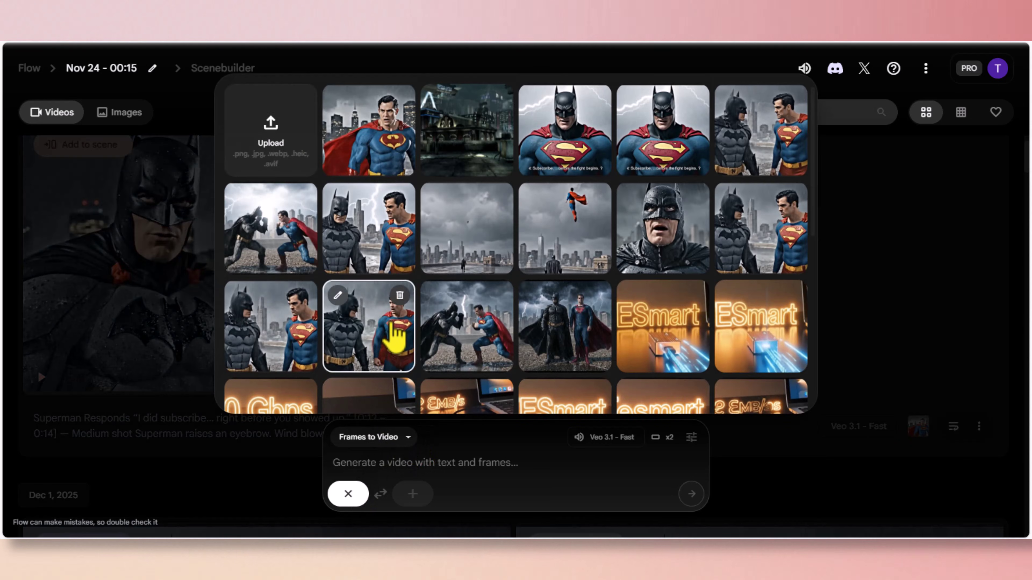
left_click(394, 163)
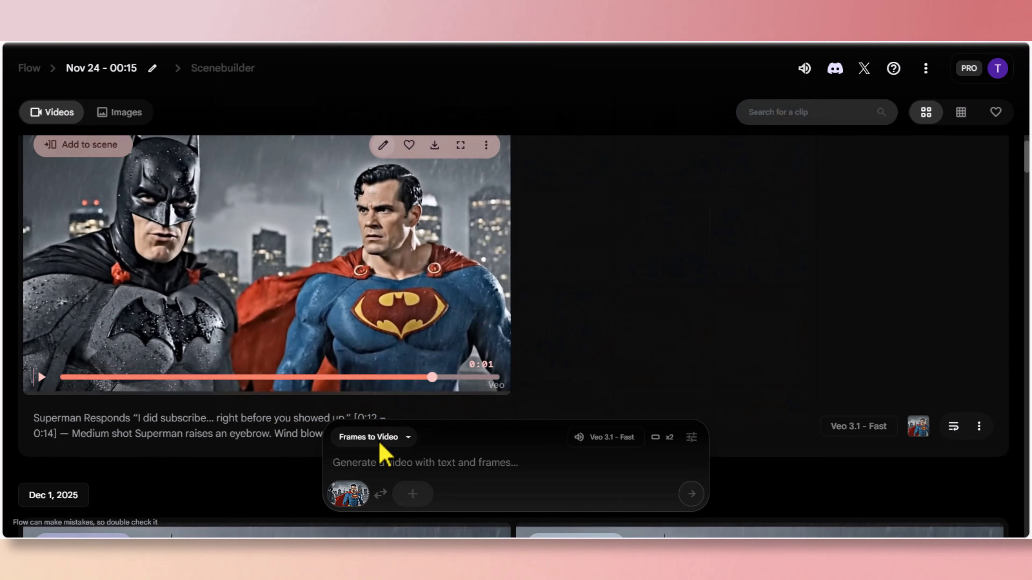
right_click(379, 463)
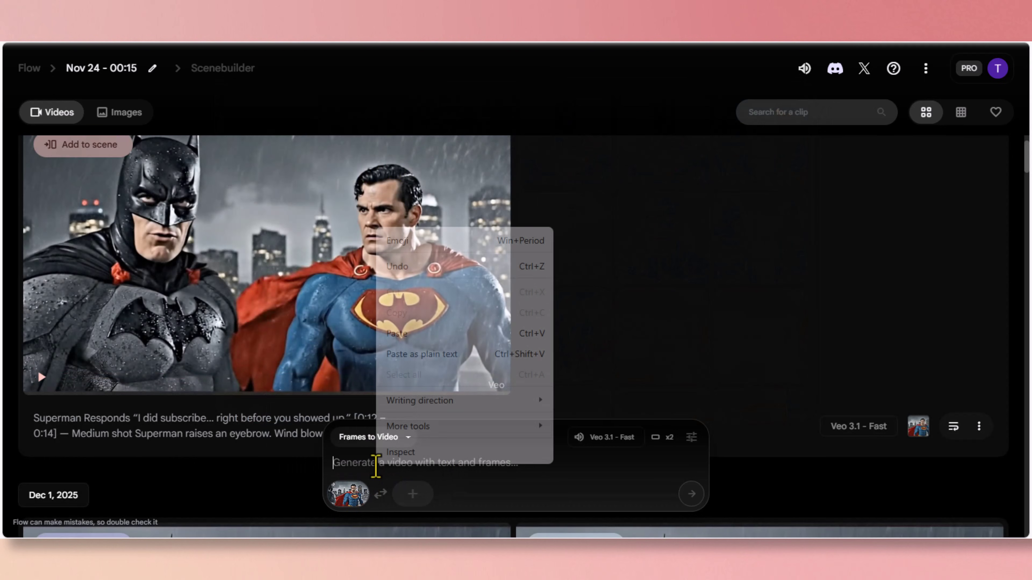
left_click(402, 337)
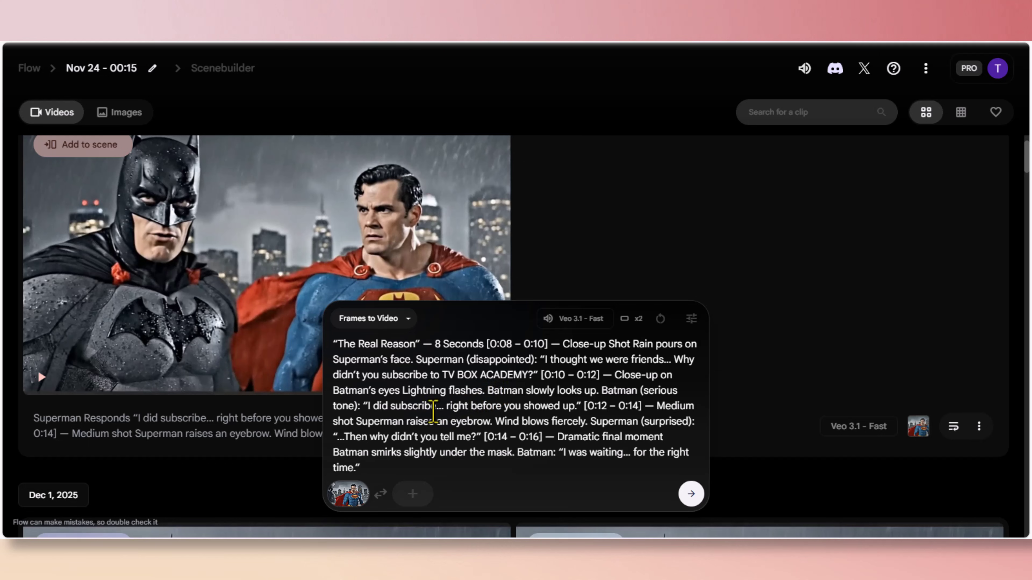
left_click(357, 406)
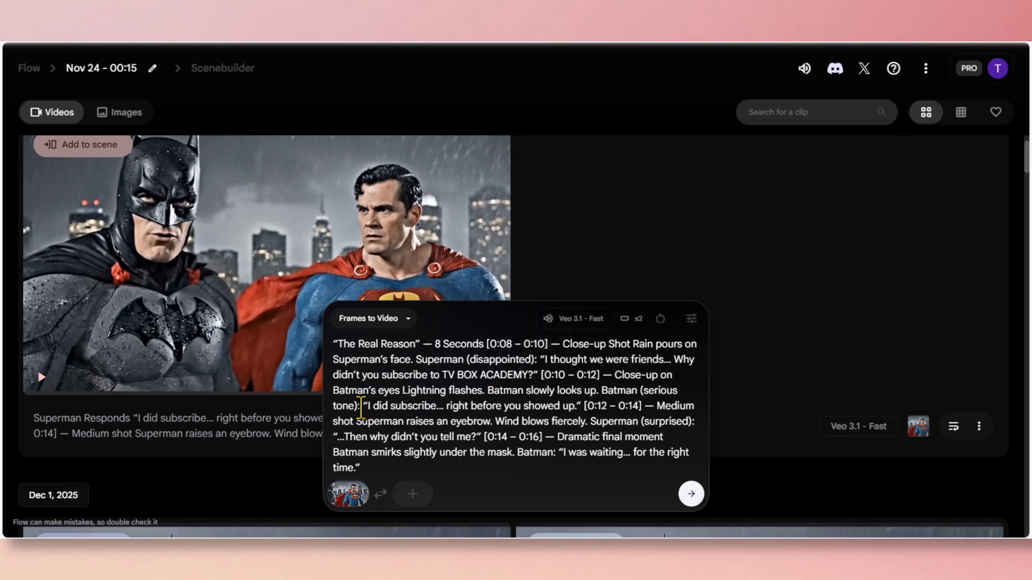
key("ctrl+shift+Home")
type("Superman Responds:")
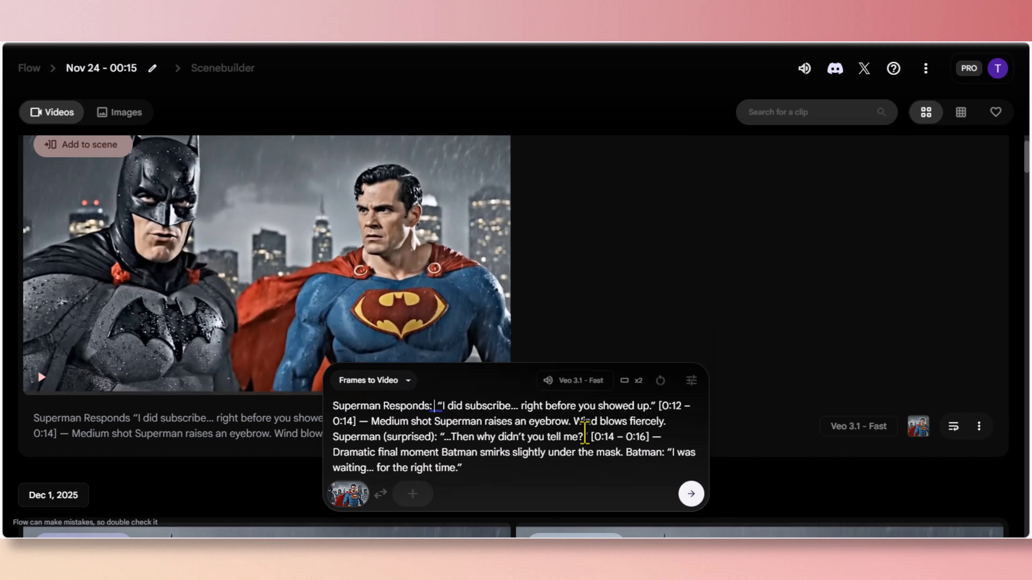
Replace the prompt text after the dialogue line with "use superman logo not batman on the guy in the red cape" and generate the video
left_click(653, 406)
key("ctrl+shift+End")
key("BackSpace")
type("use superman")
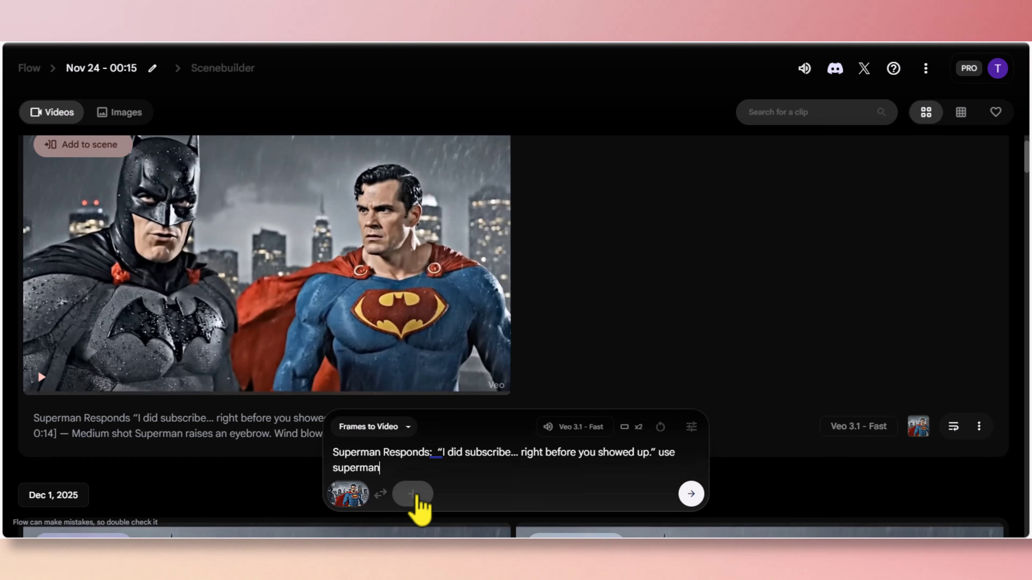
type(" logo not batman on the guy in the cape")
key("ctrl+Left")
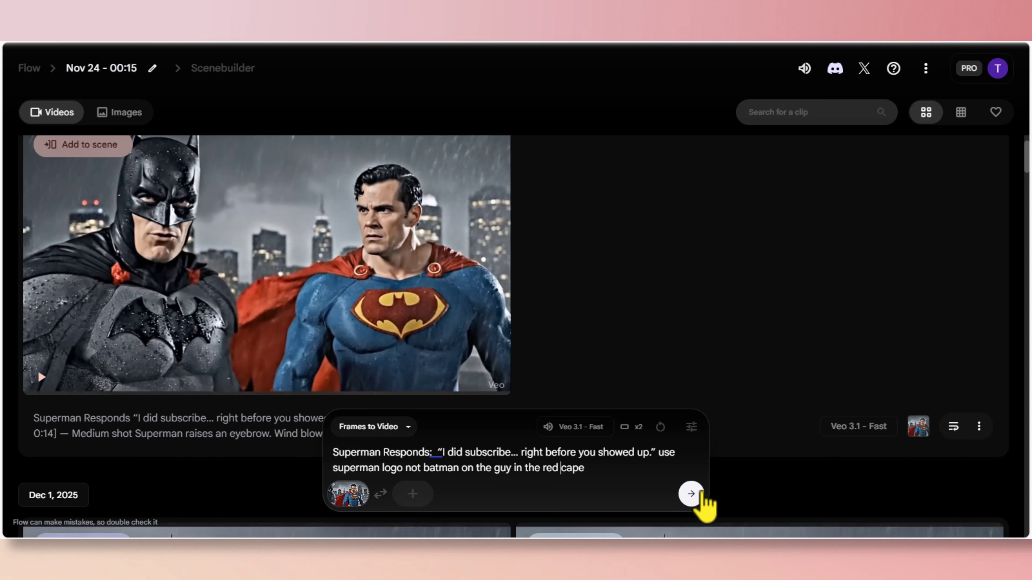
left_click(692, 493)
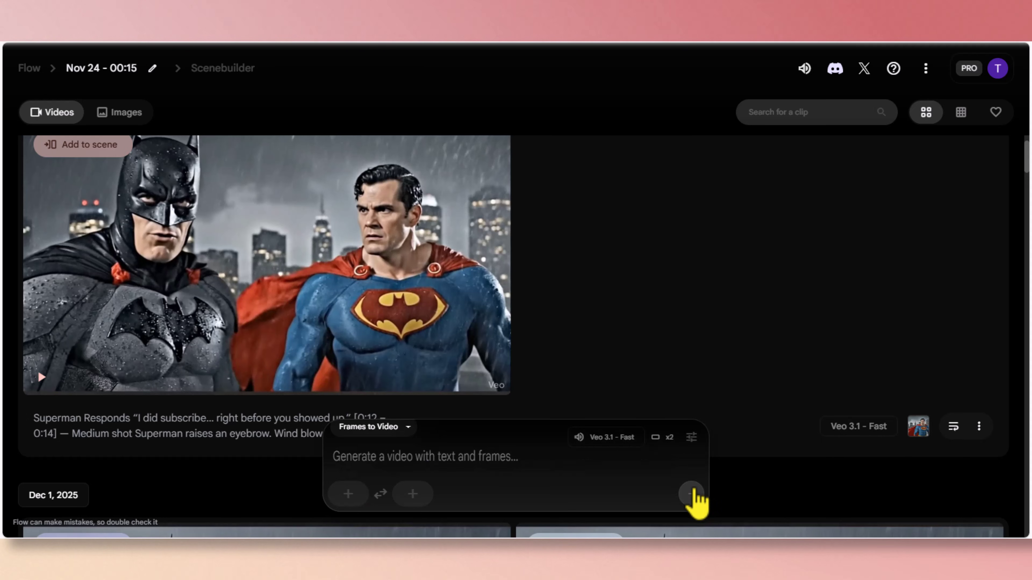
Play both new "Superman Responds:" results and check the logo on Superman's chest
mouse_move(295, 300)
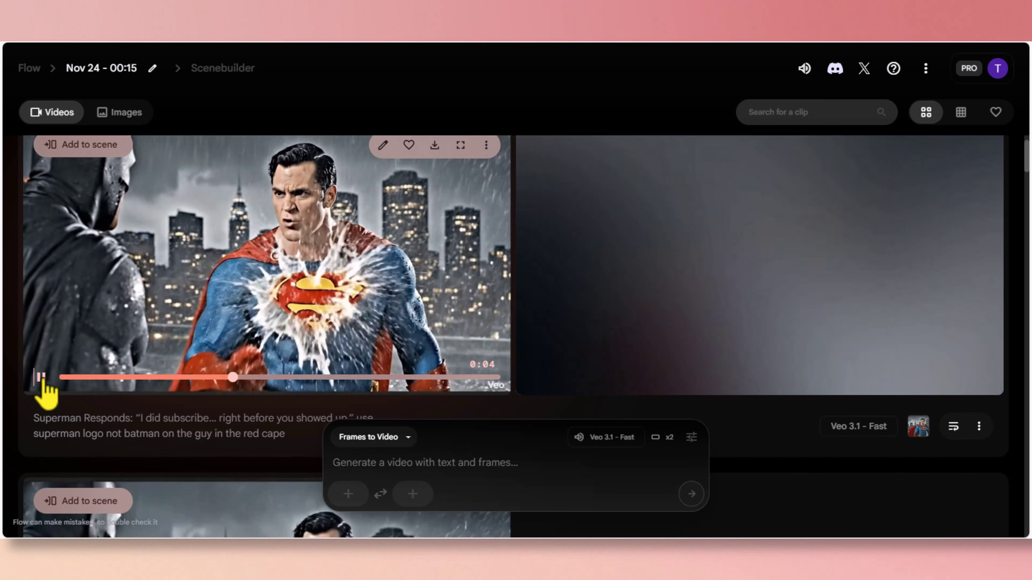
left_click(41, 377)
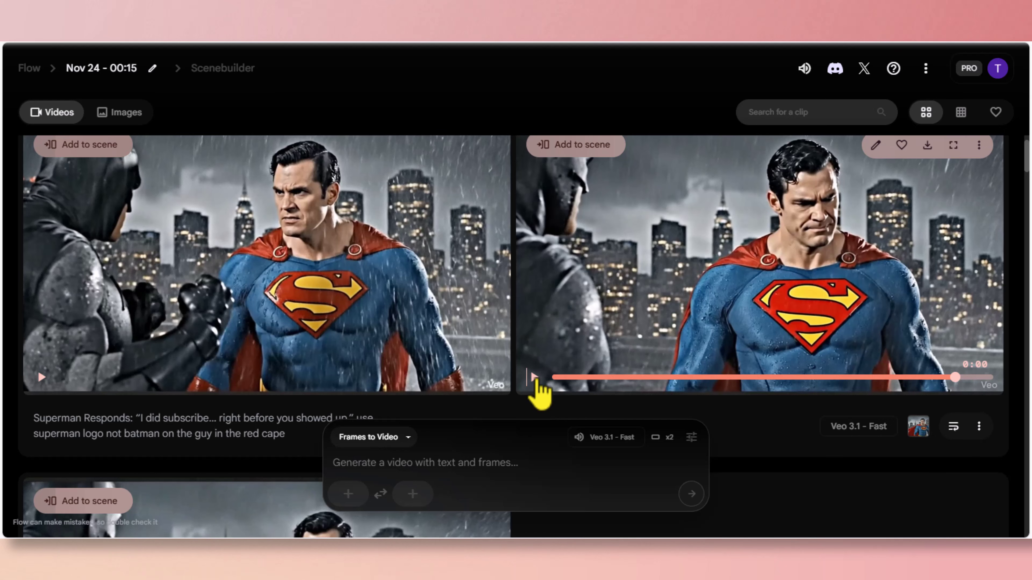
left_click(535, 378)
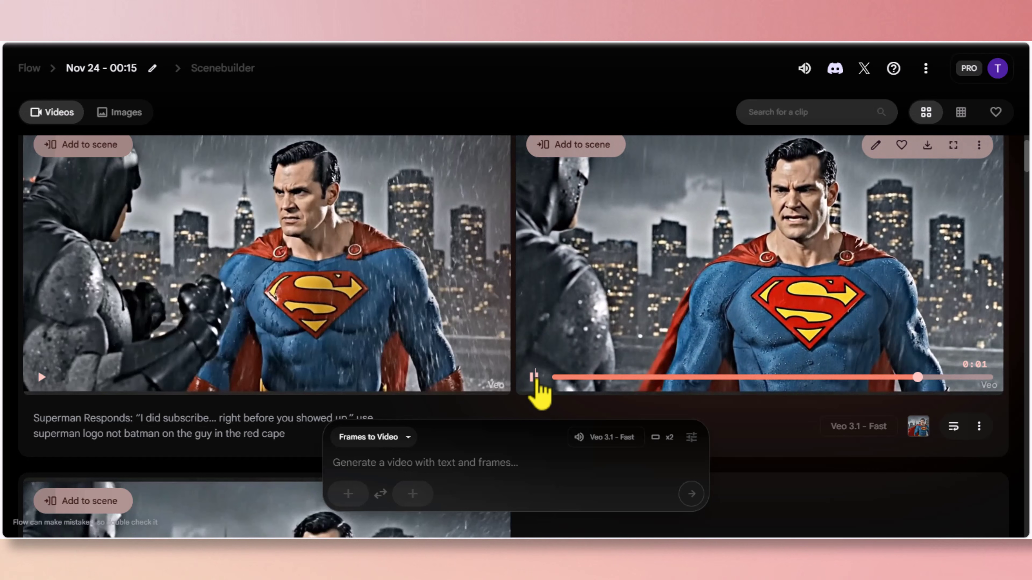
left_click(535, 378)
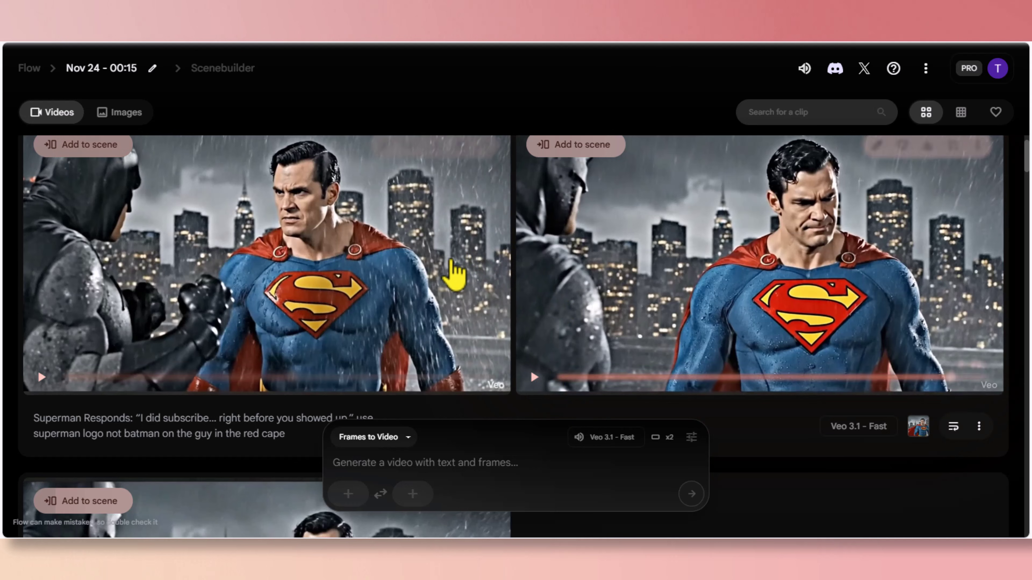
Switch to Create Image mode and upload videoframe_3000 as an ingredient, saved with the landscape crop
left_click(407, 439)
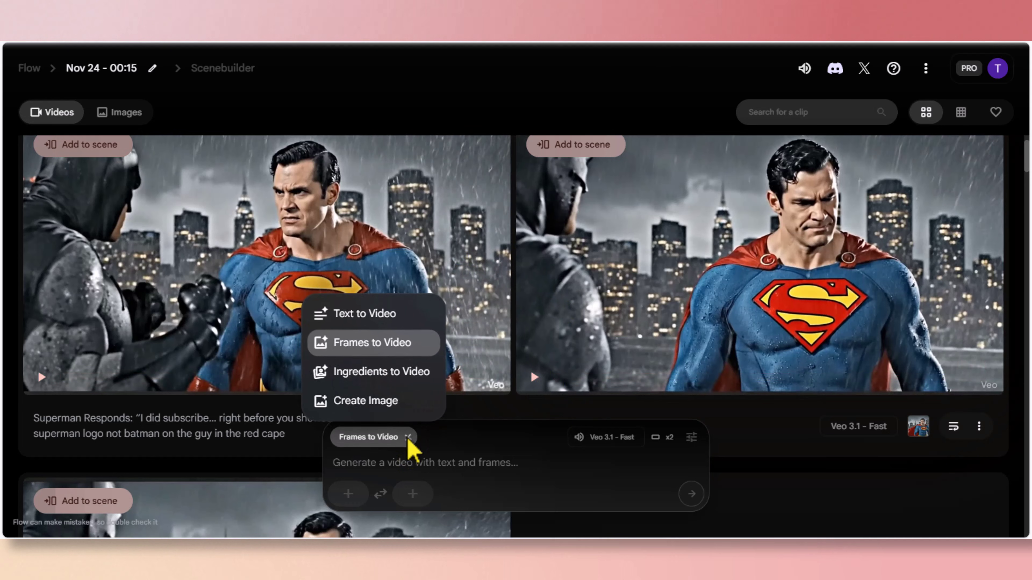
left_click(378, 402)
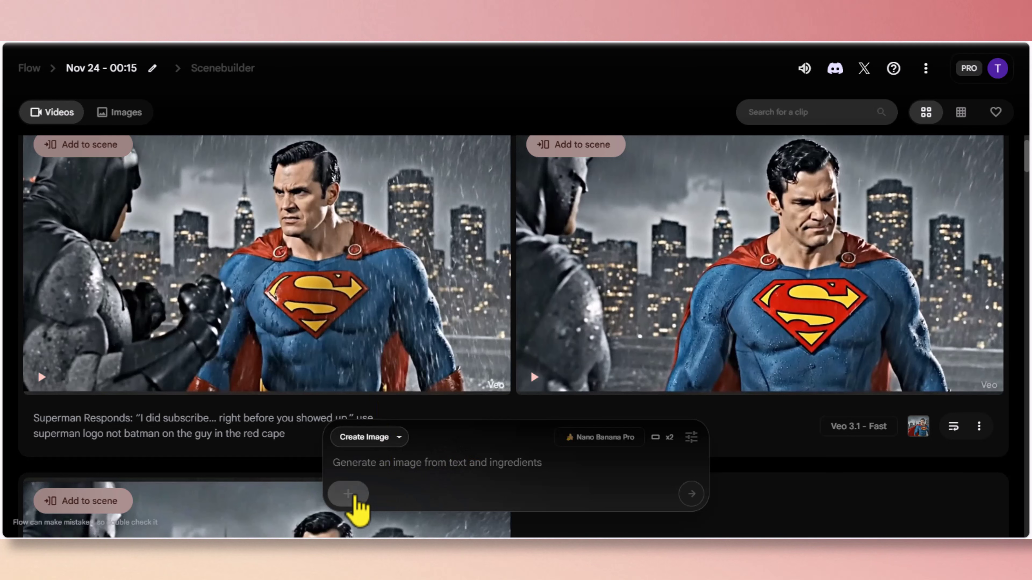
left_click(349, 494)
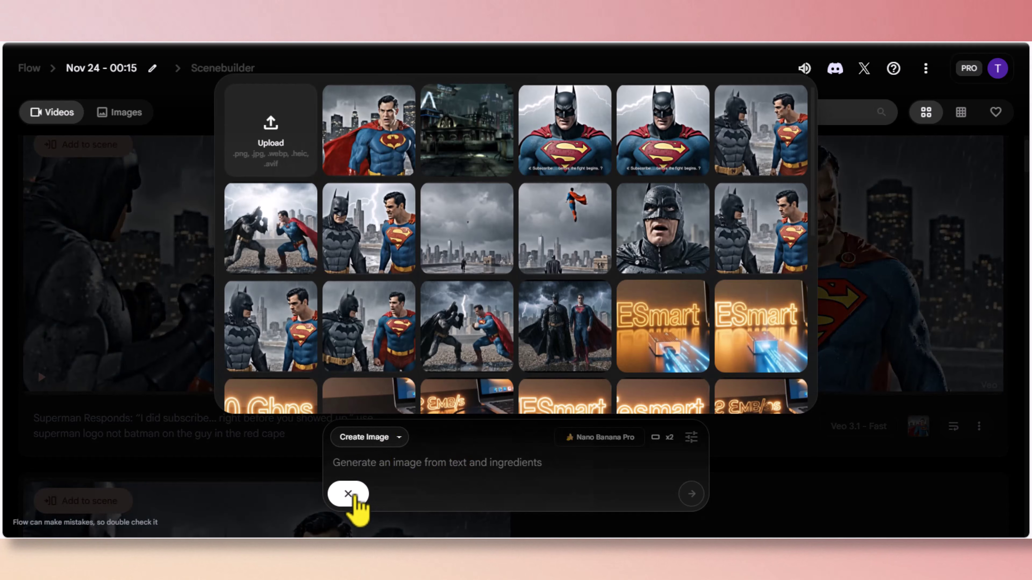
left_click(269, 166)
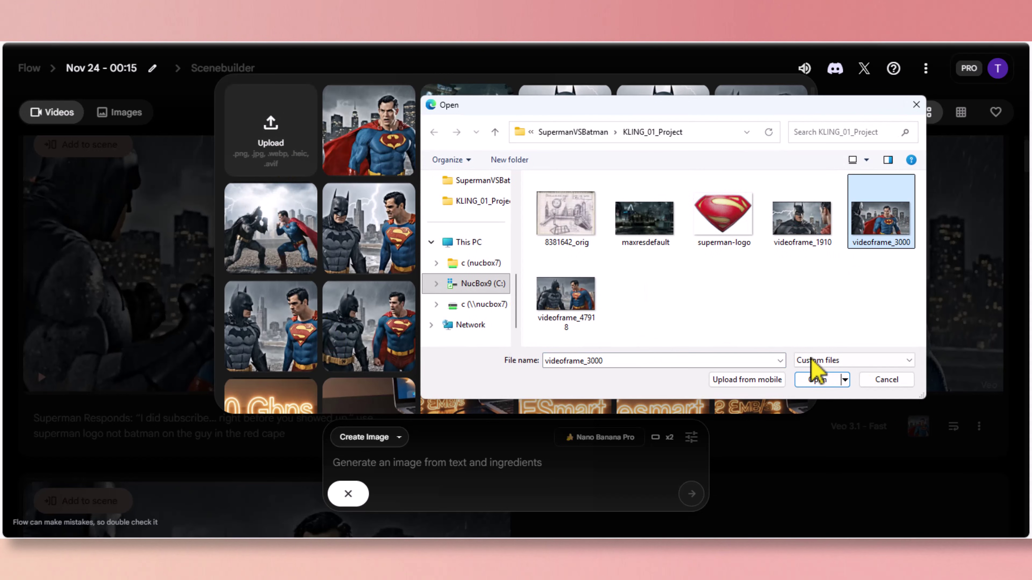
left_click(812, 380)
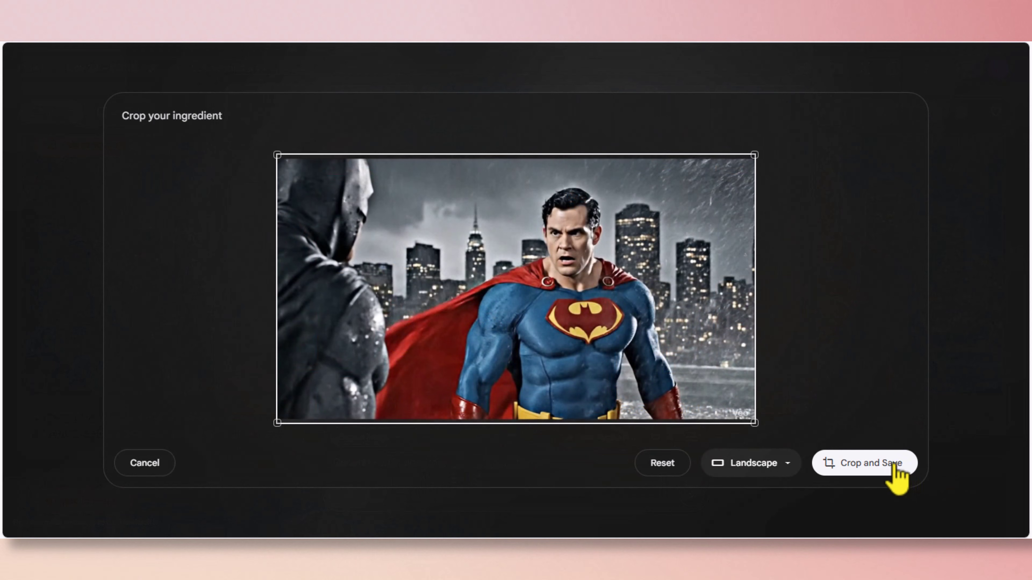
left_click(894, 463)
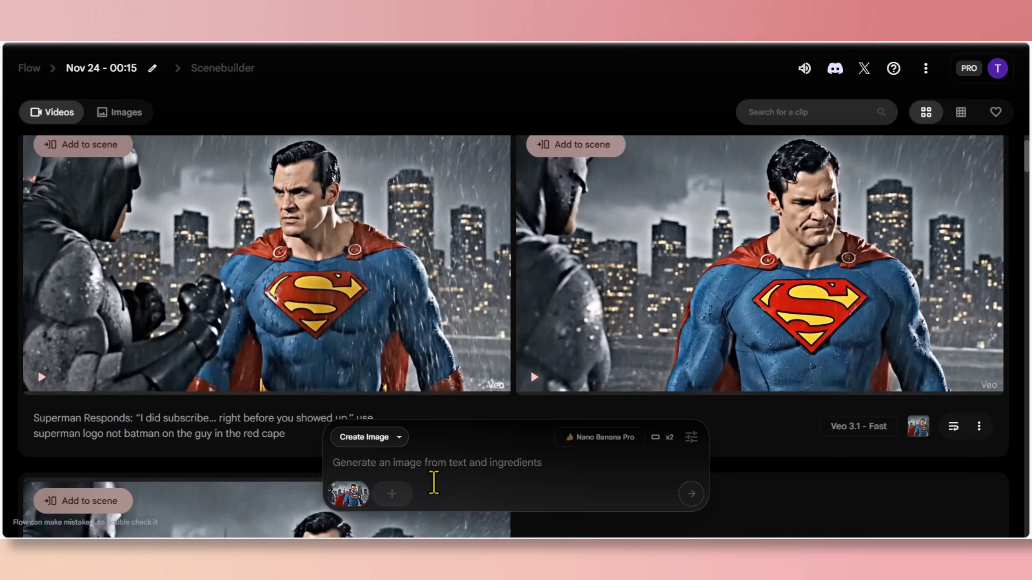
Generate images with the prompt "Replace superman with actual logo and not batman logo" and download the first result in 2K
type("Replace superman with actual logo and not batman logo")
left_click(693, 494)
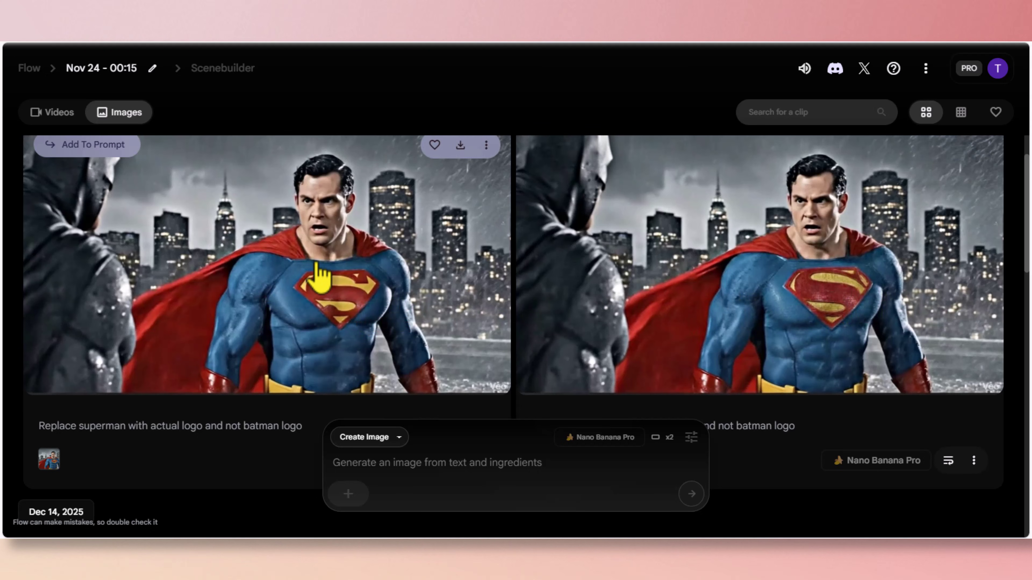
left_click(461, 151)
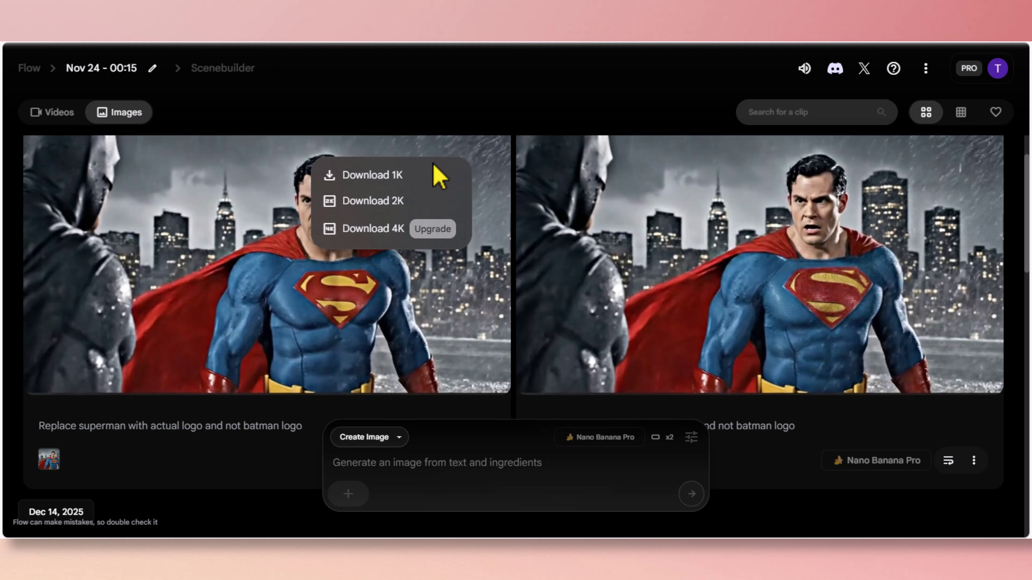
left_click(396, 207)
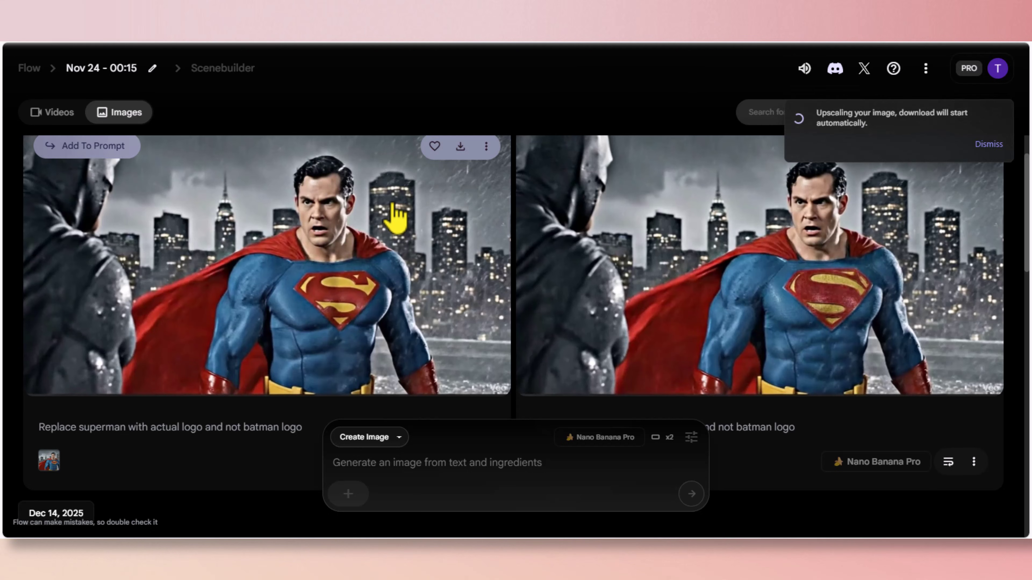
Generate a Frames to Video clip from the corrected Superman image, with the prompt Superman Responds: "I did subscribe… right before you showed up."
left_click(52, 112)
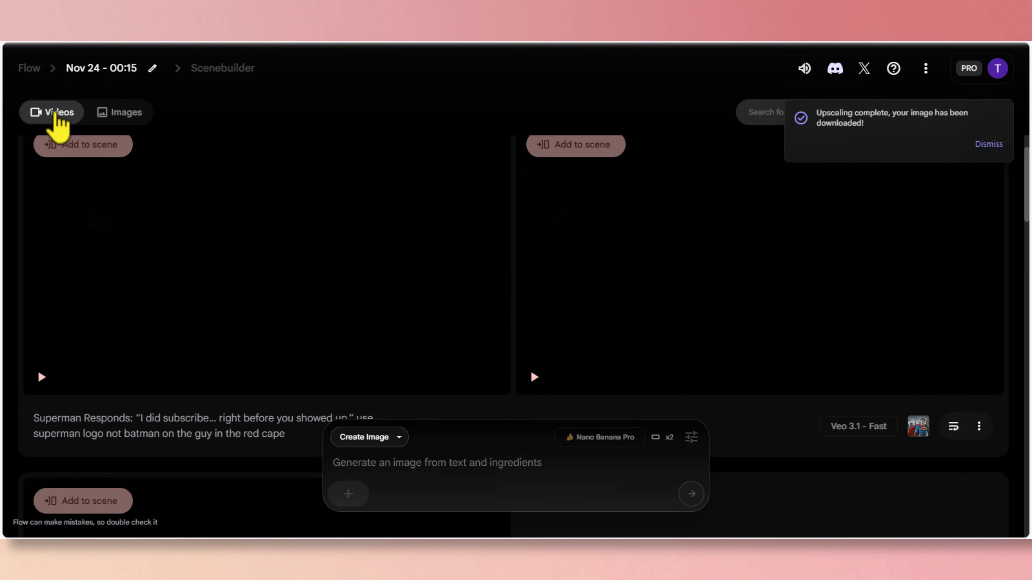
left_click(401, 440)
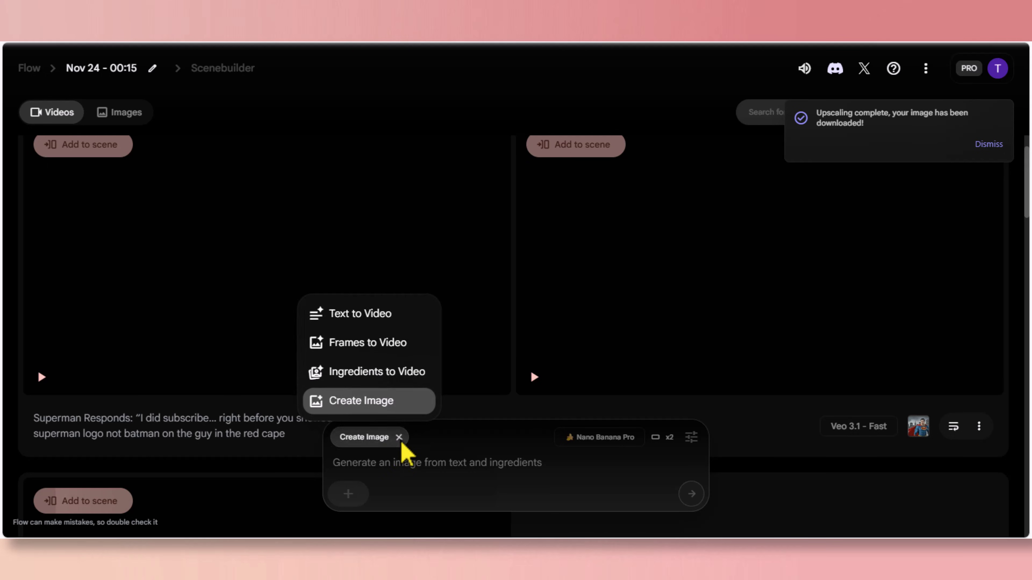
left_click(358, 349)
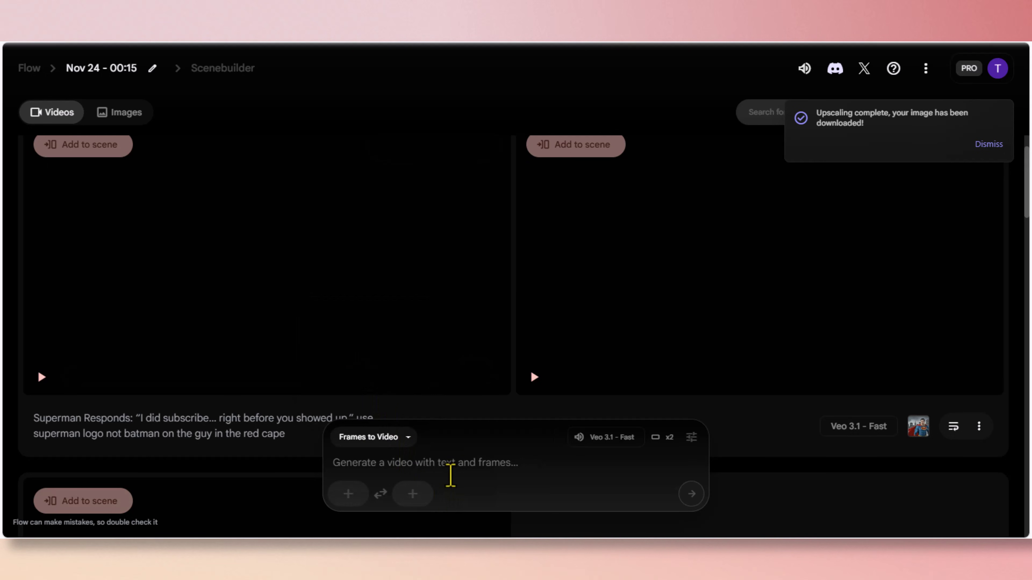
type("Superman Responds: \"I did subscribe… right before you showed up.\"")
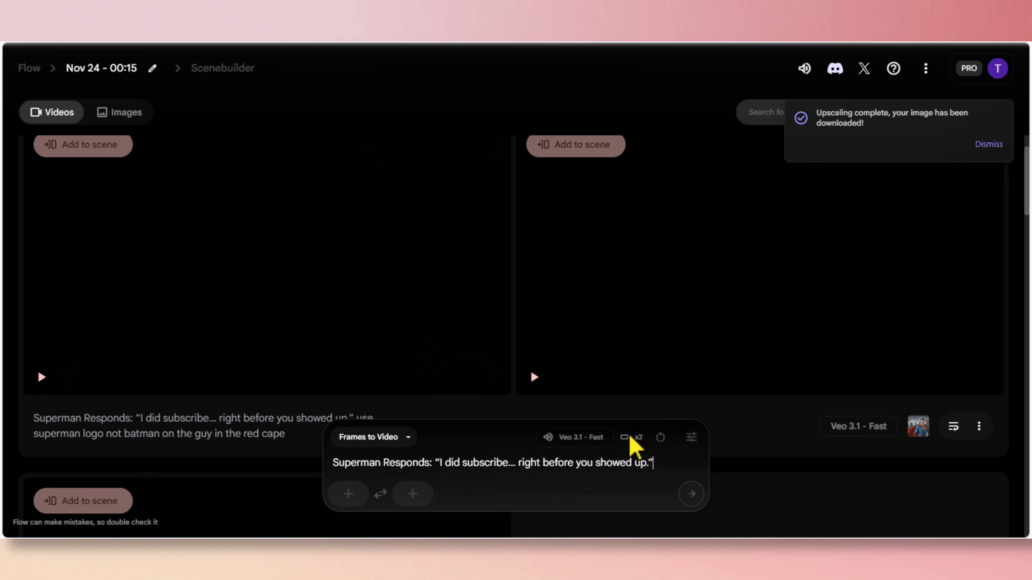
left_click(348, 494)
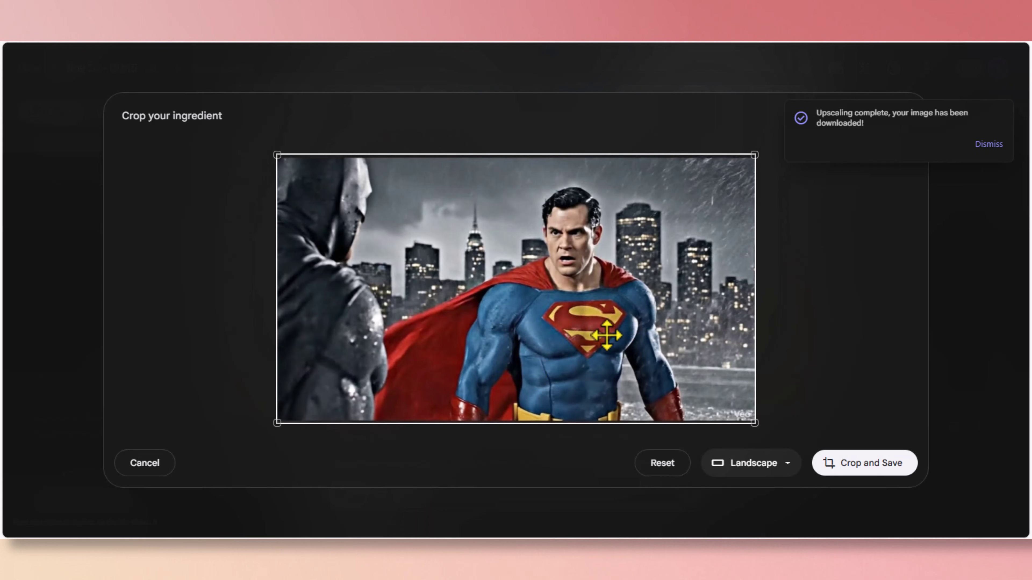
left_click(869, 465)
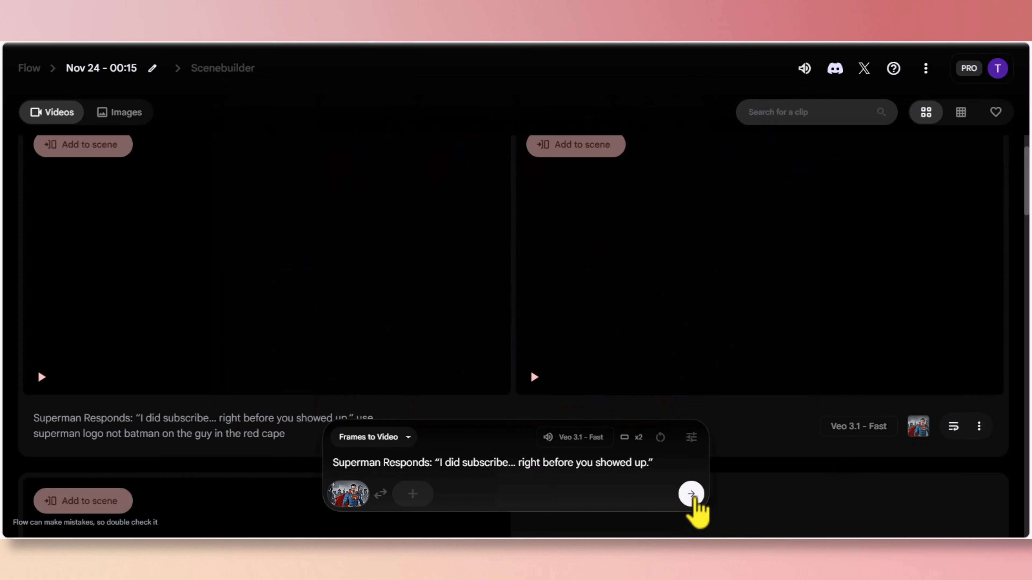
left_click(693, 496)
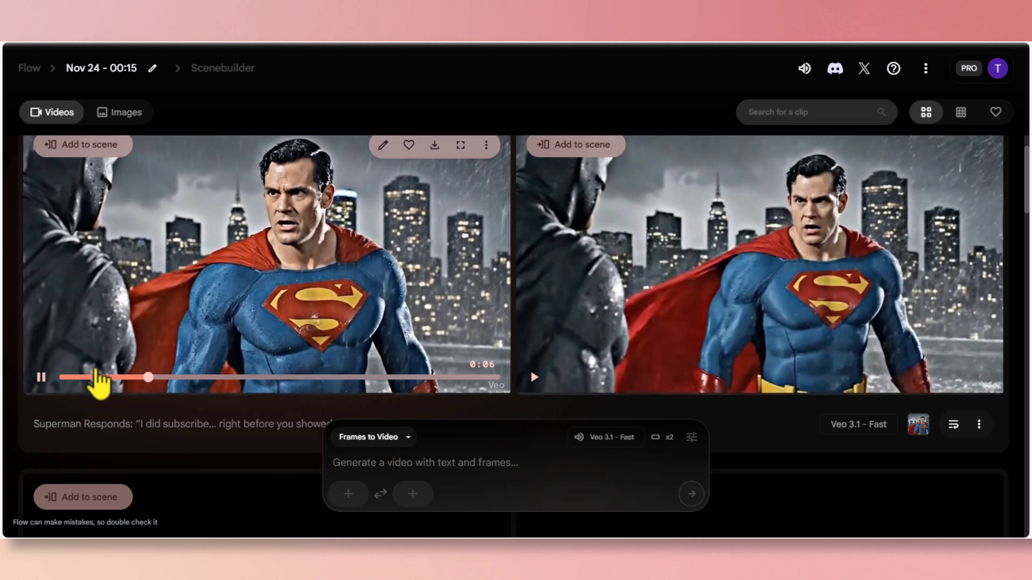
Play both clips generated from the corrected image and check the logo on Superman's chest
left_click(41, 378)
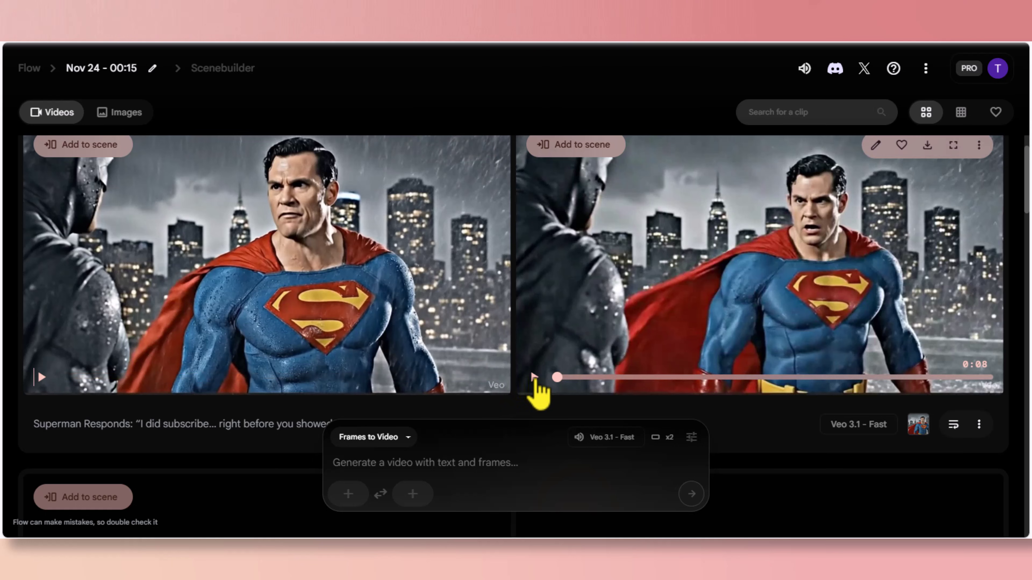
left_click(535, 378)
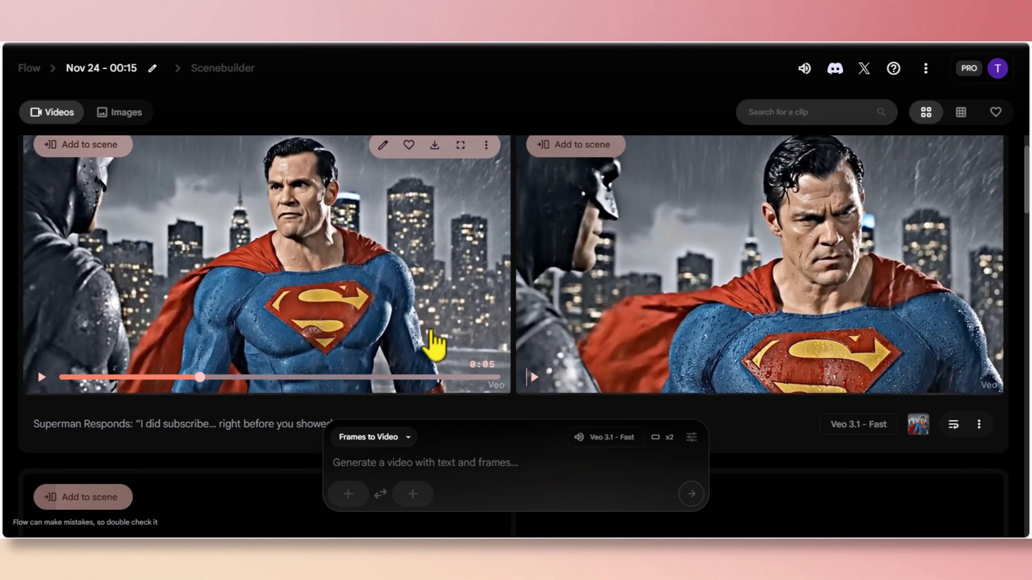
left_click(42, 379)
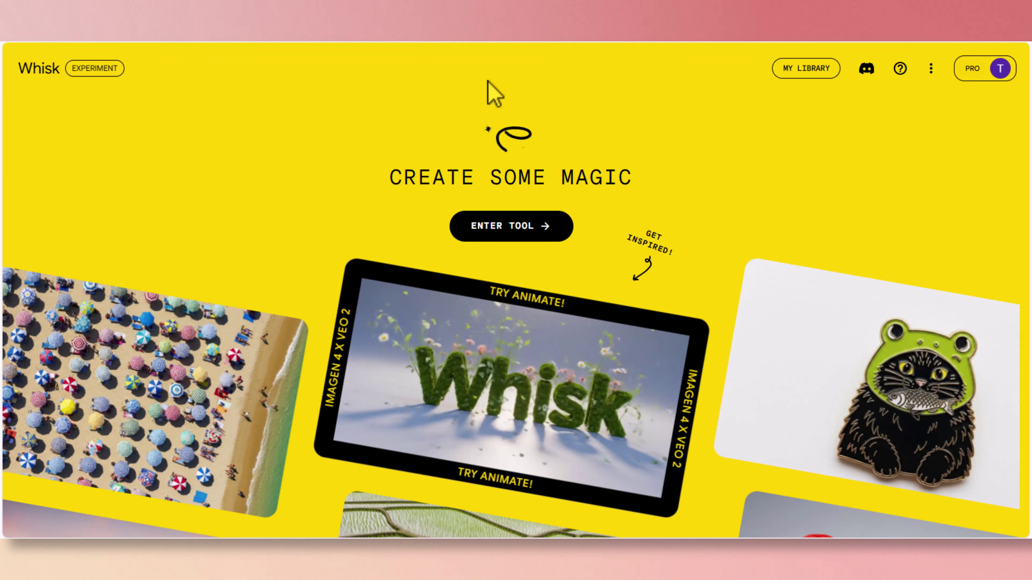
Switch to Whisk, enter the tool and upload videoframe_3000 as the subject image
left_click(504, 228)
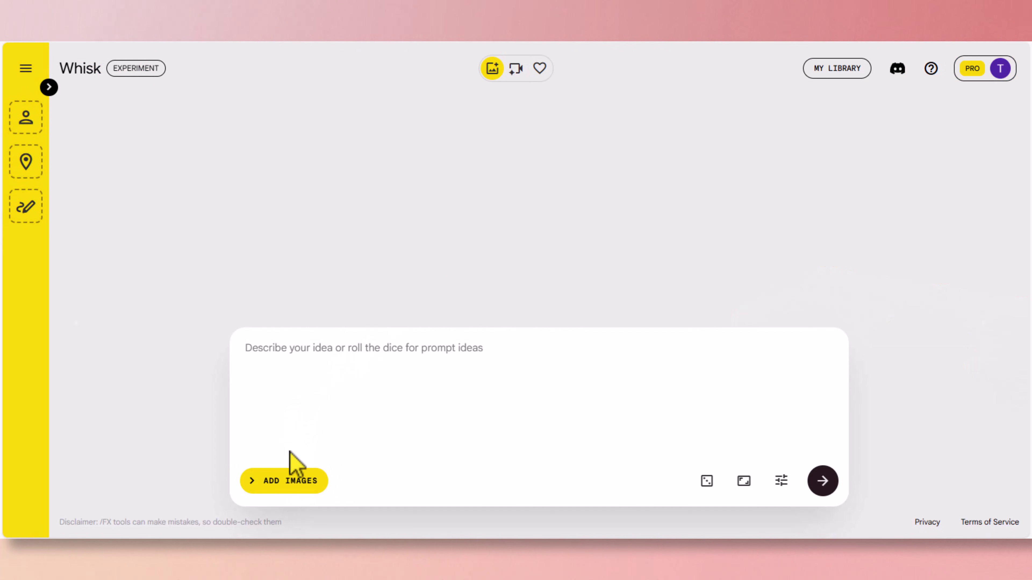
left_click(291, 482)
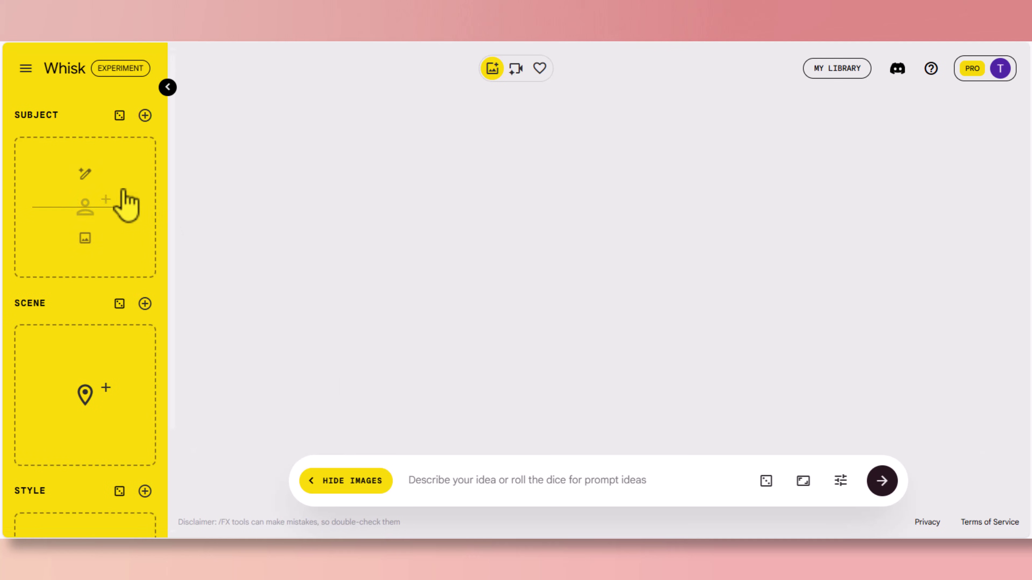
left_click(90, 239)
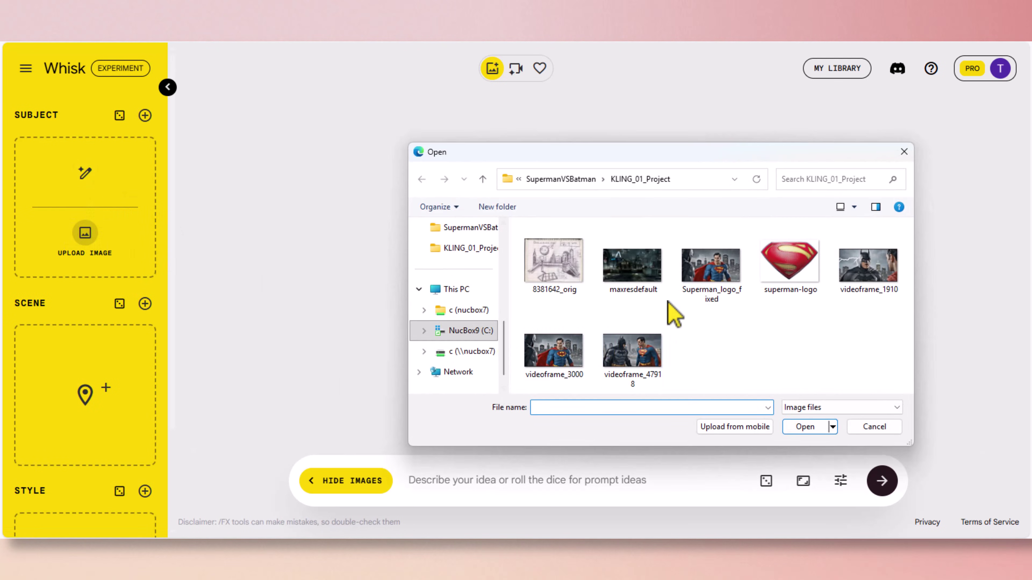
left_click(563, 368)
left_click(786, 426)
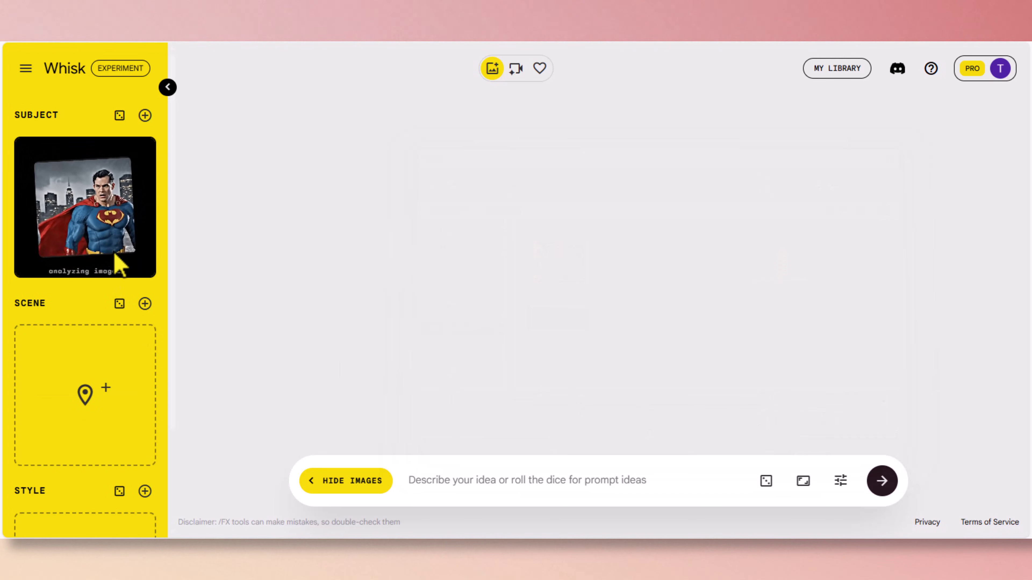
Add a second subject and upload the superman-logo image to it
left_click(145, 115)
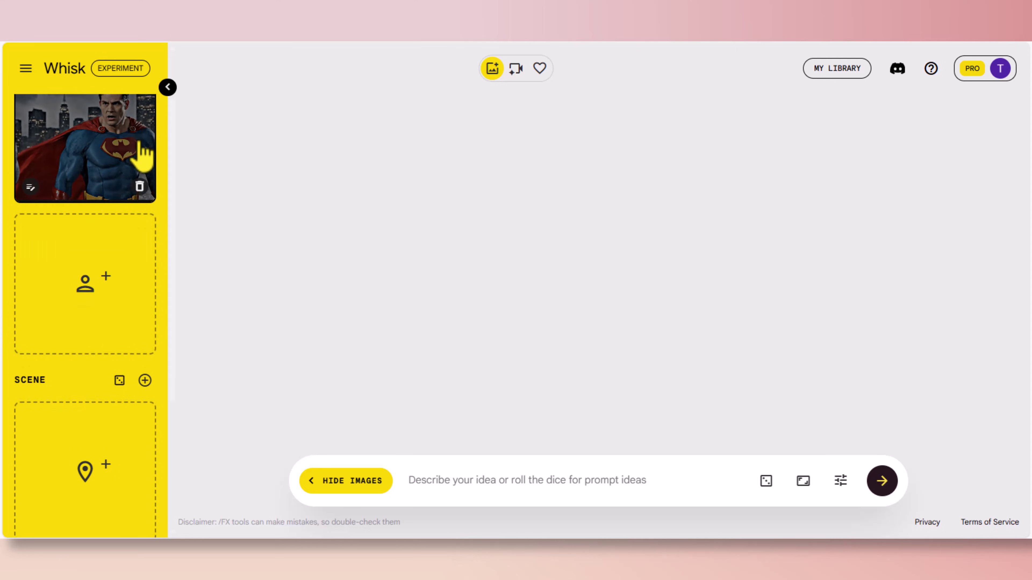
mouse_move(120, 281)
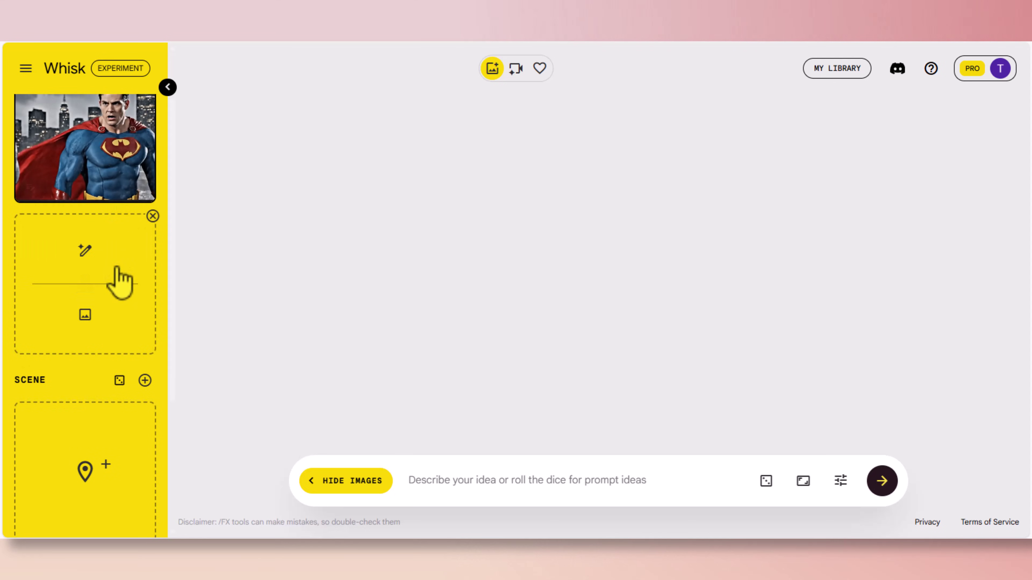
left_click(85, 311)
left_click(790, 259)
left_click(786, 427)
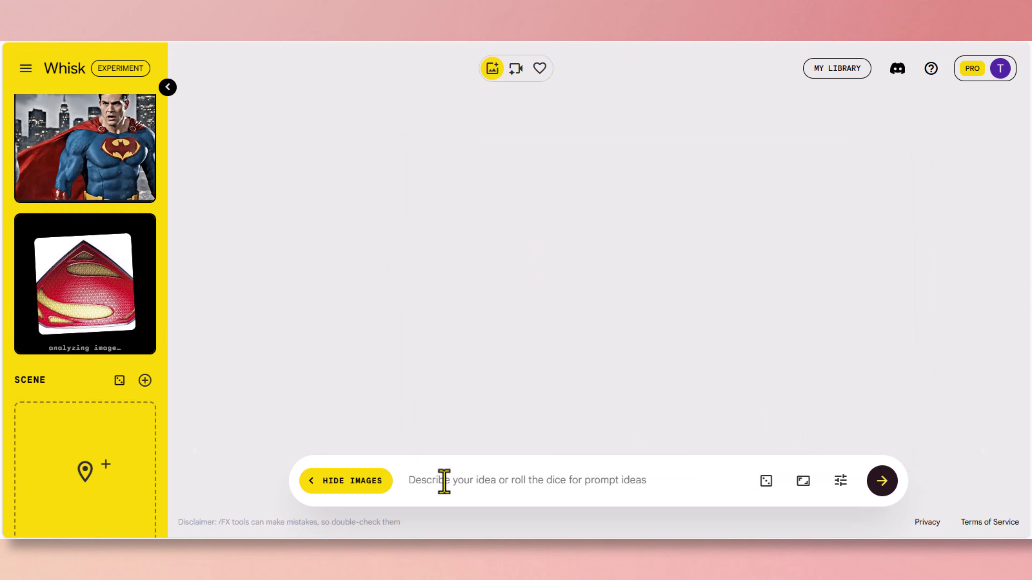
Enter the prompt "Replace superman logo", check the aspect ratio options and generate the images
type("Replace superman logo")
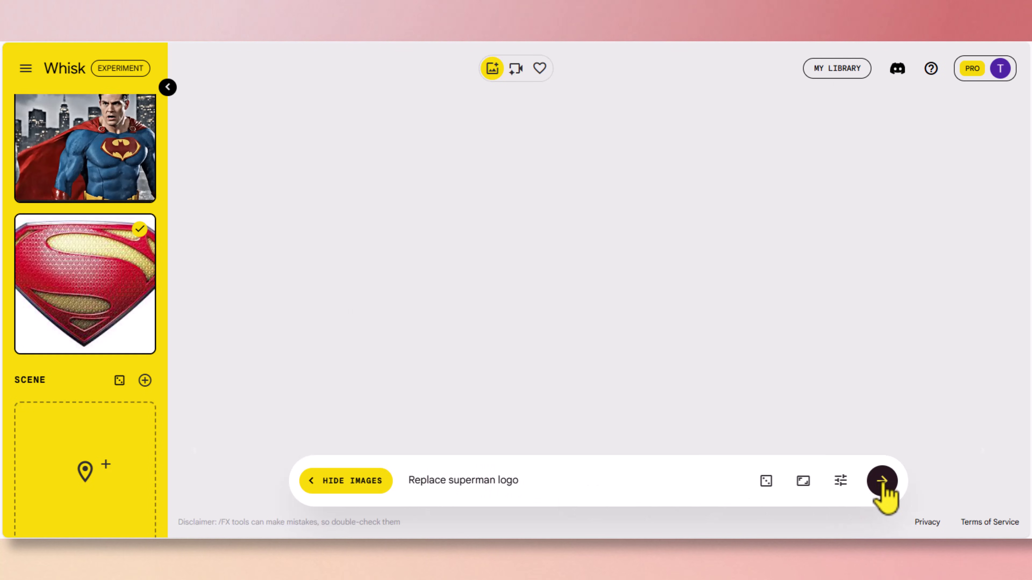
left_click(804, 481)
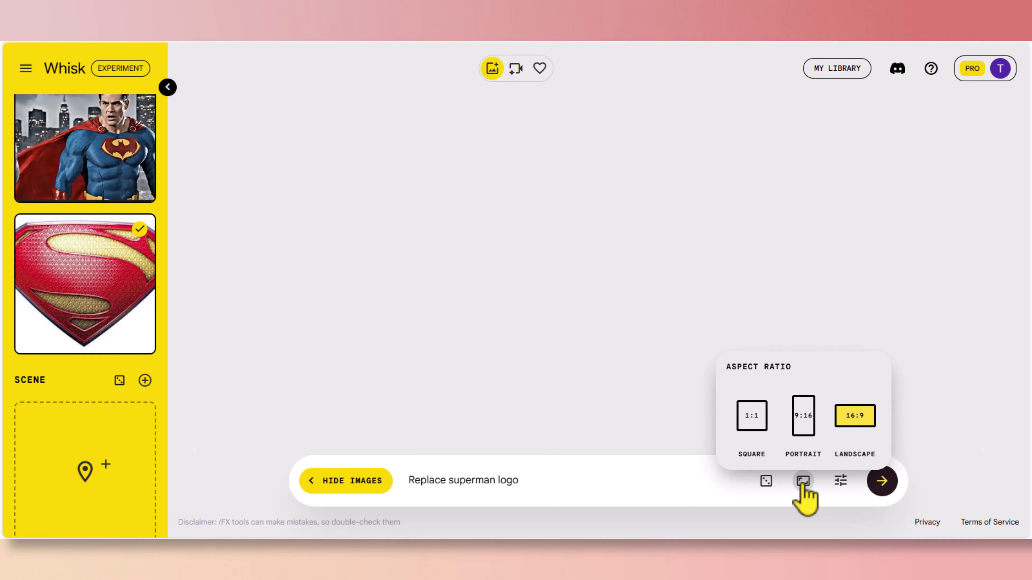
left_click(942, 402)
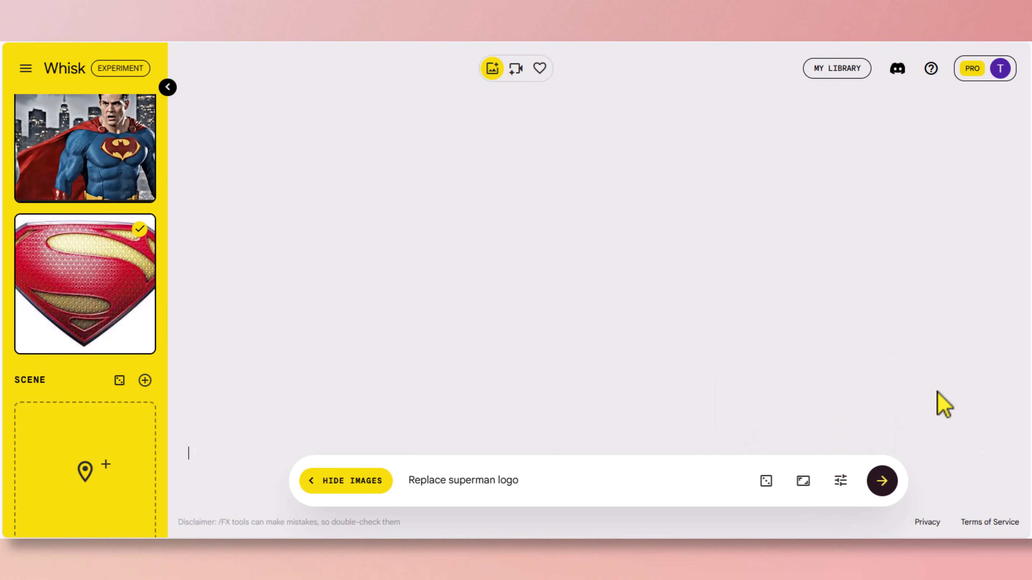
left_click(882, 481)
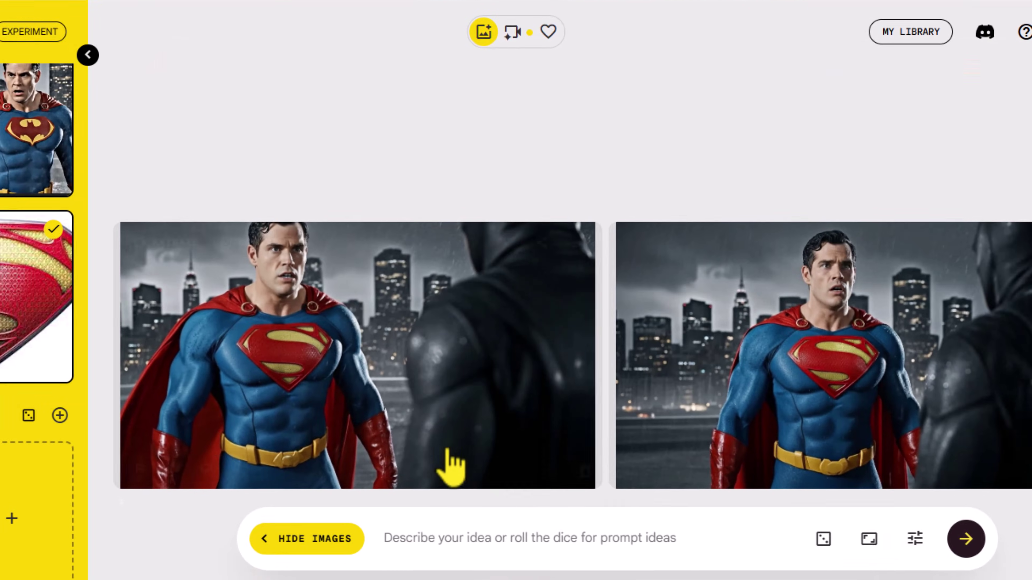
Animate the first generated image with the prompt Superman Responds: "I did subscribe… right before you showed up."
mouse_move(379, 345)
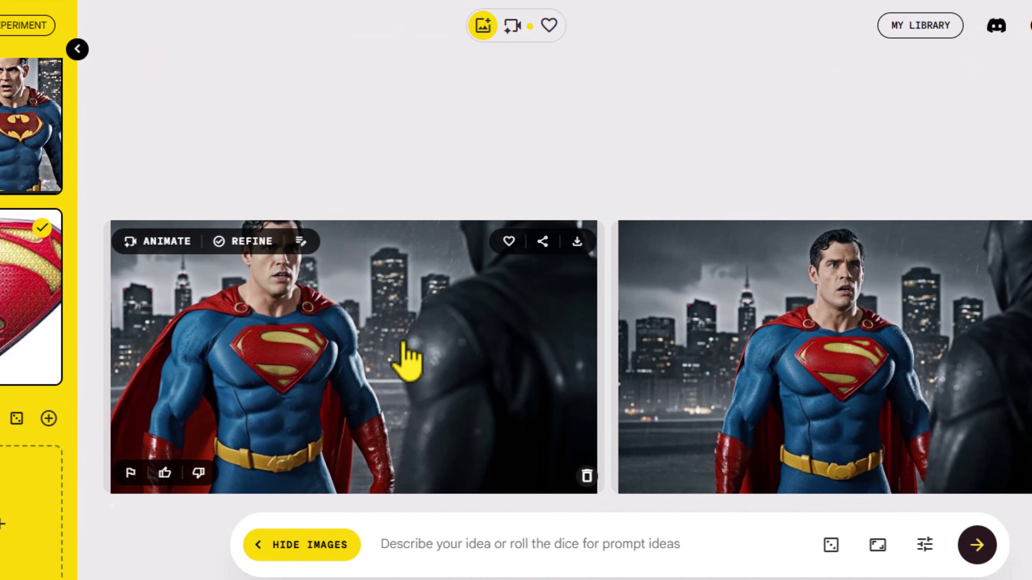
left_click(165, 242)
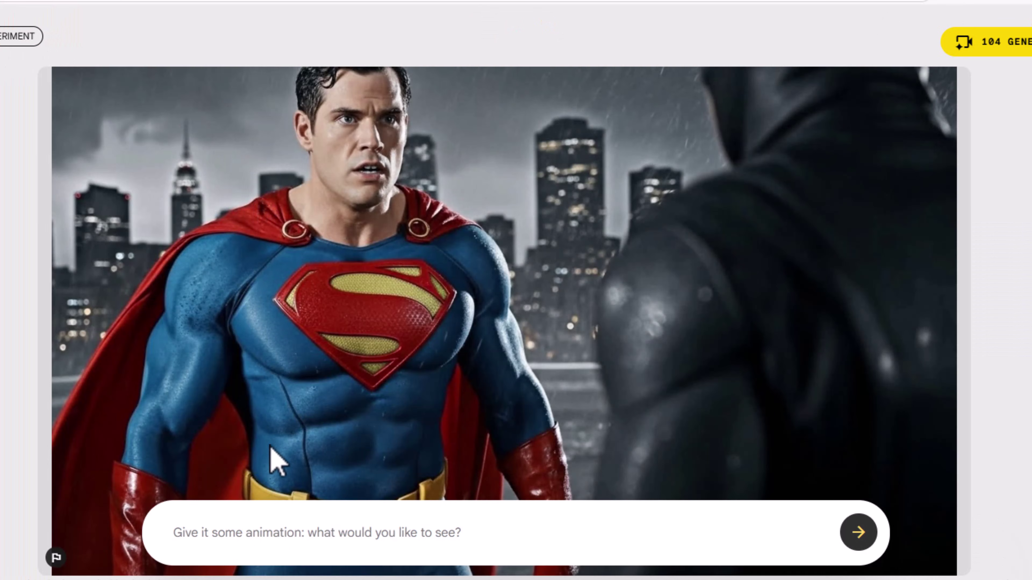
left_click(281, 537)
type("Superman Responds: \"I did subscribe… right before you showed up.\"")
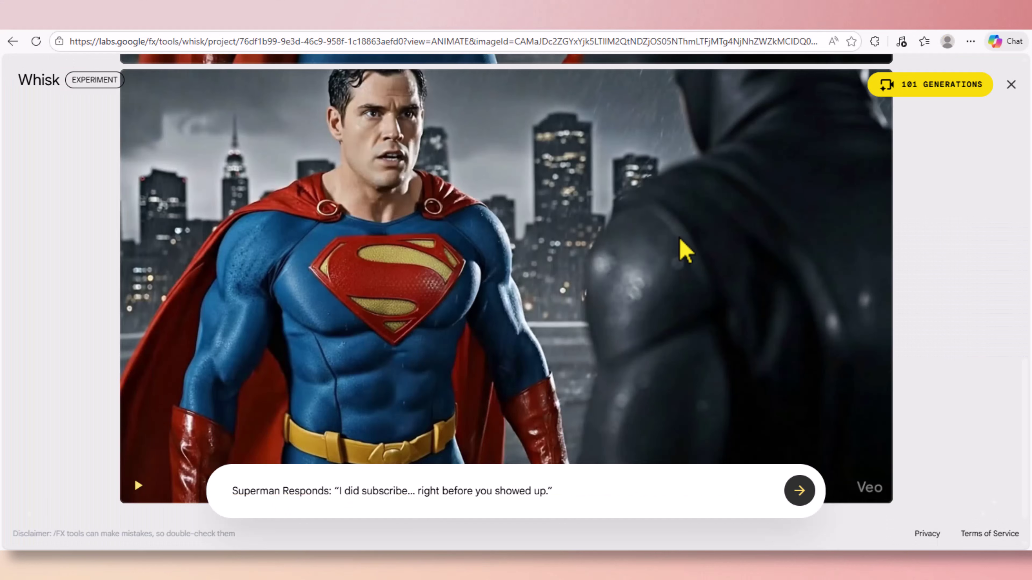
mouse_move(334, 334)
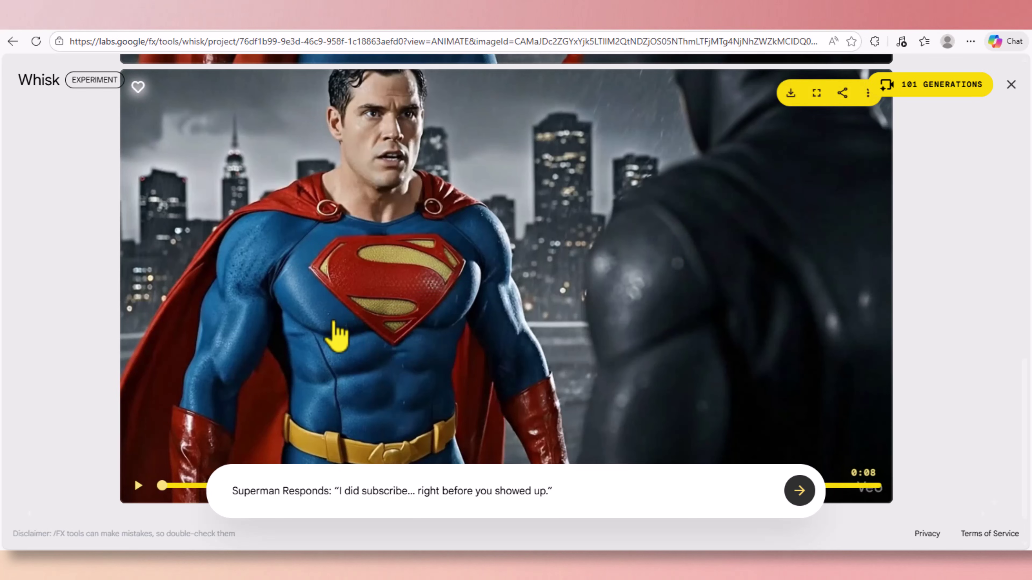